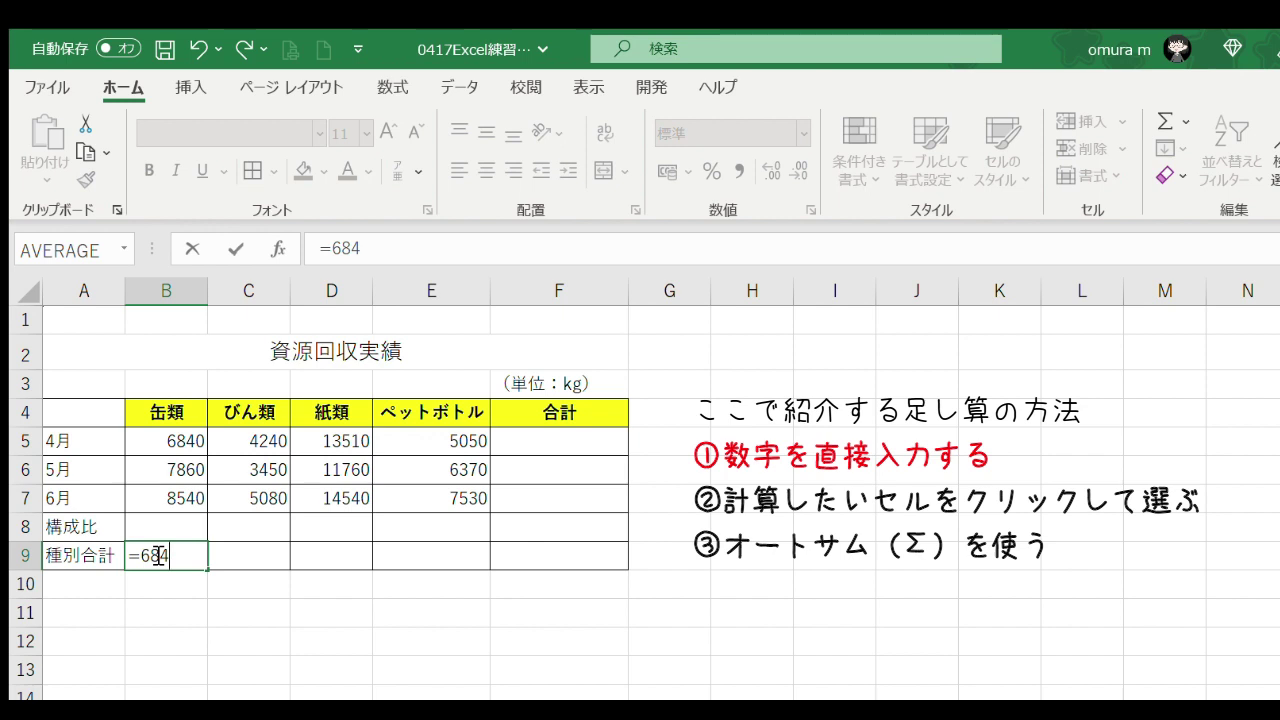
Step: Complete the formula =6840+7860+8540 in B9 to total the 缶類 column using directly entered numbers
{"action": "type", "text": "0+7860"}
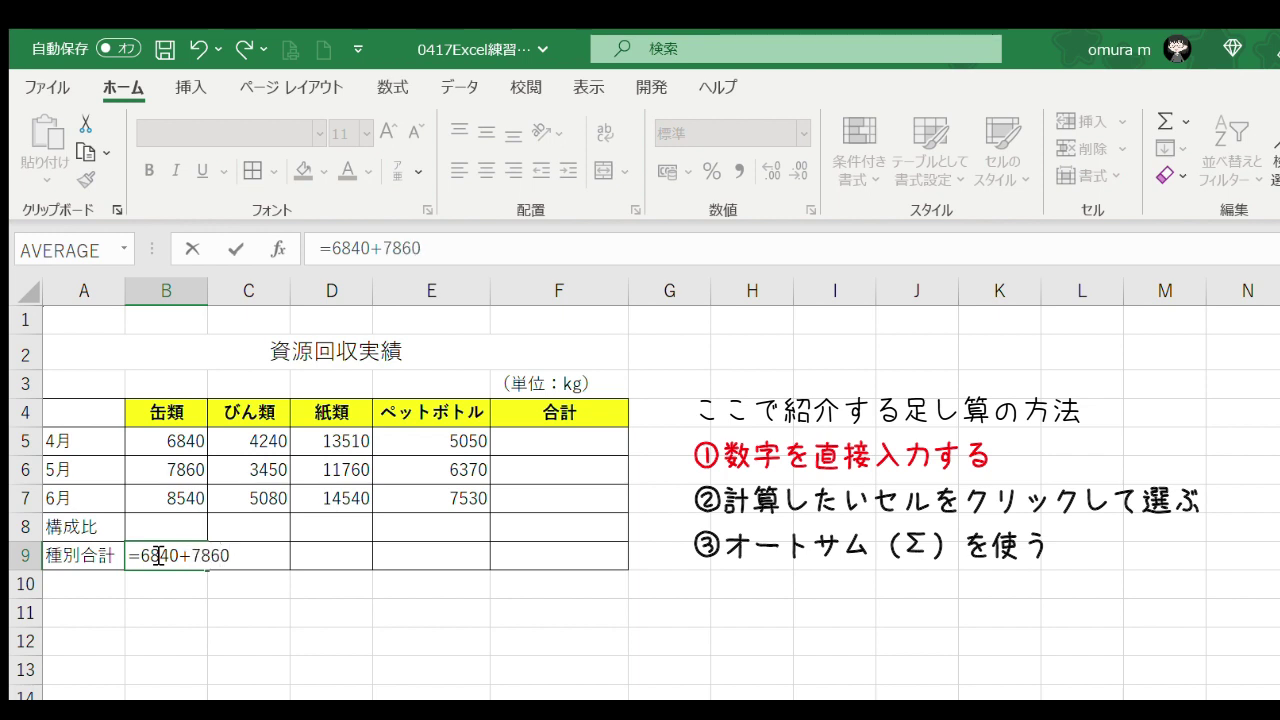
{"action": "type", "text": "+"}
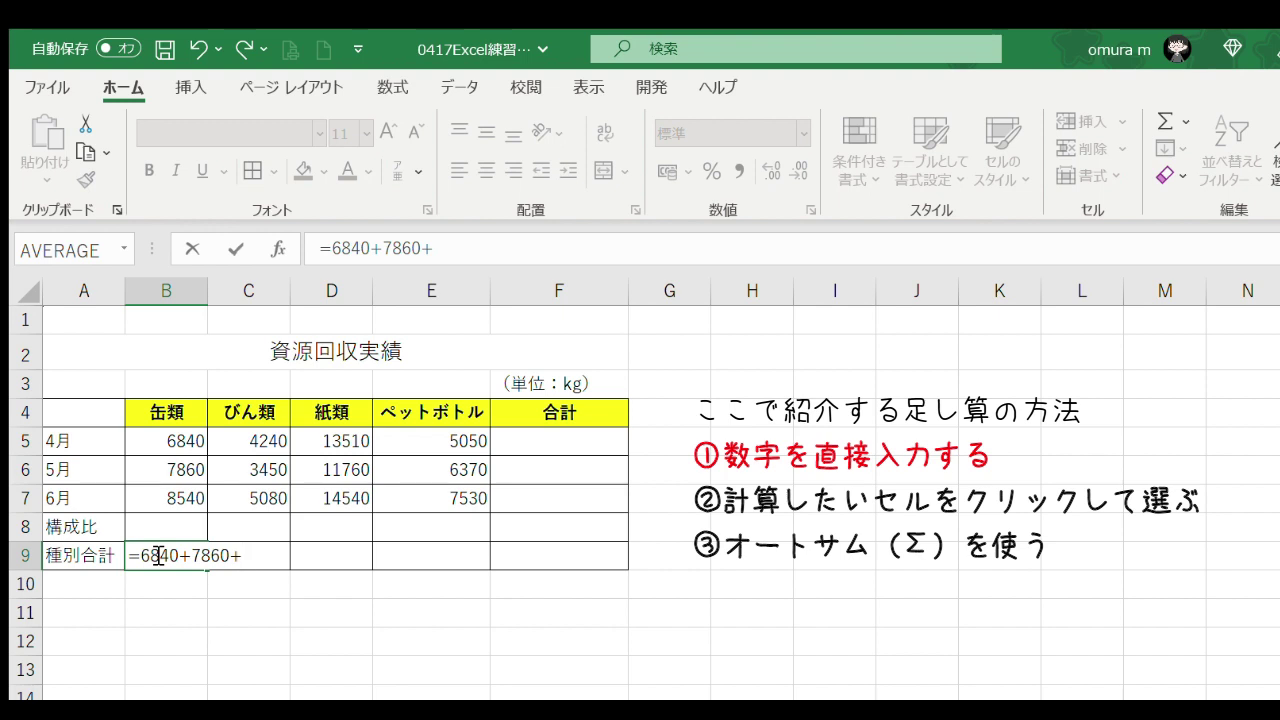
{"action": "type", "text": "8540"}
{"action": "key", "text": "Tab"}
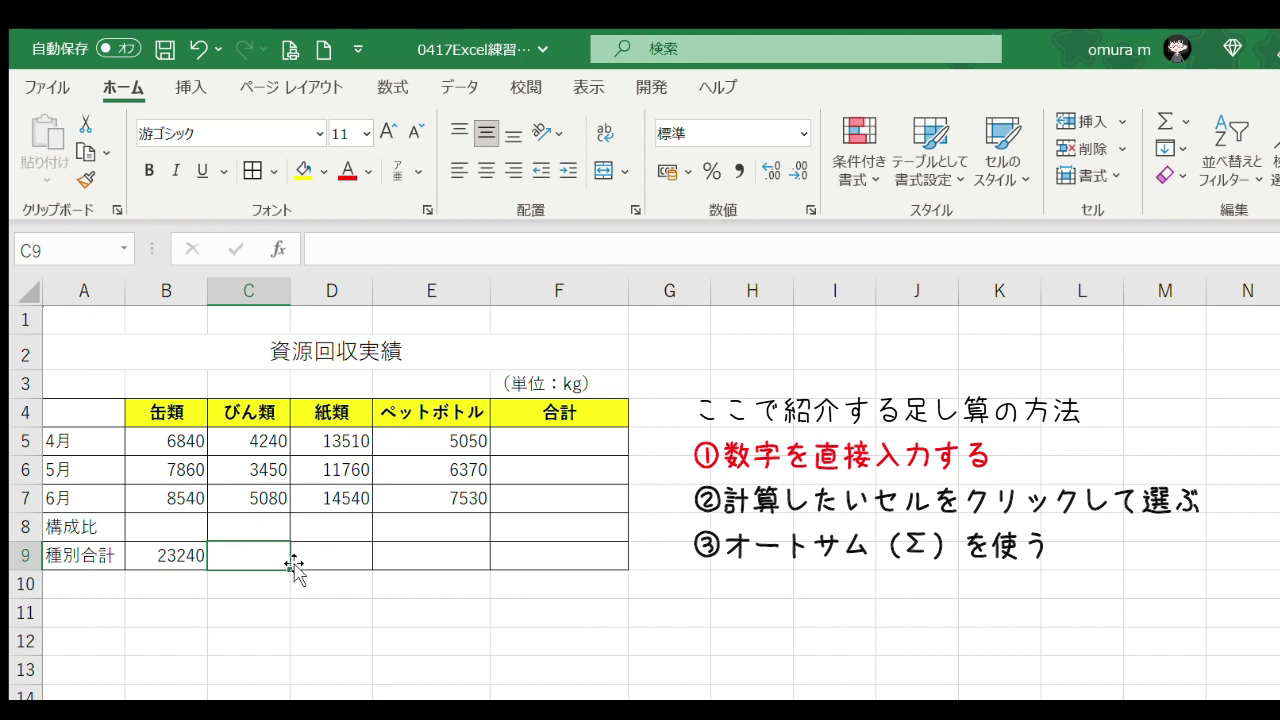
Step: Enter the cell-reference formula =C5+C6+C7 in C9 to total the びん類 column
{"action": "type", "text": "="}
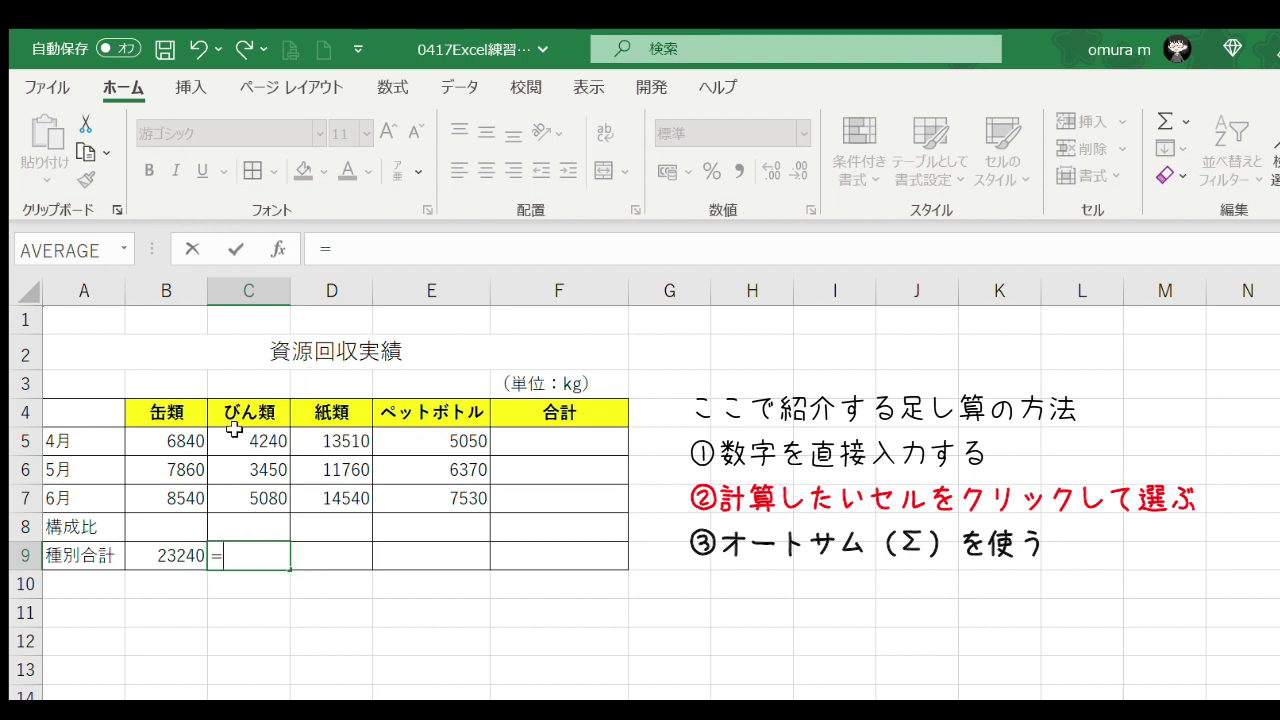
{"action": "left_click", "coordinate": [242, 438]}
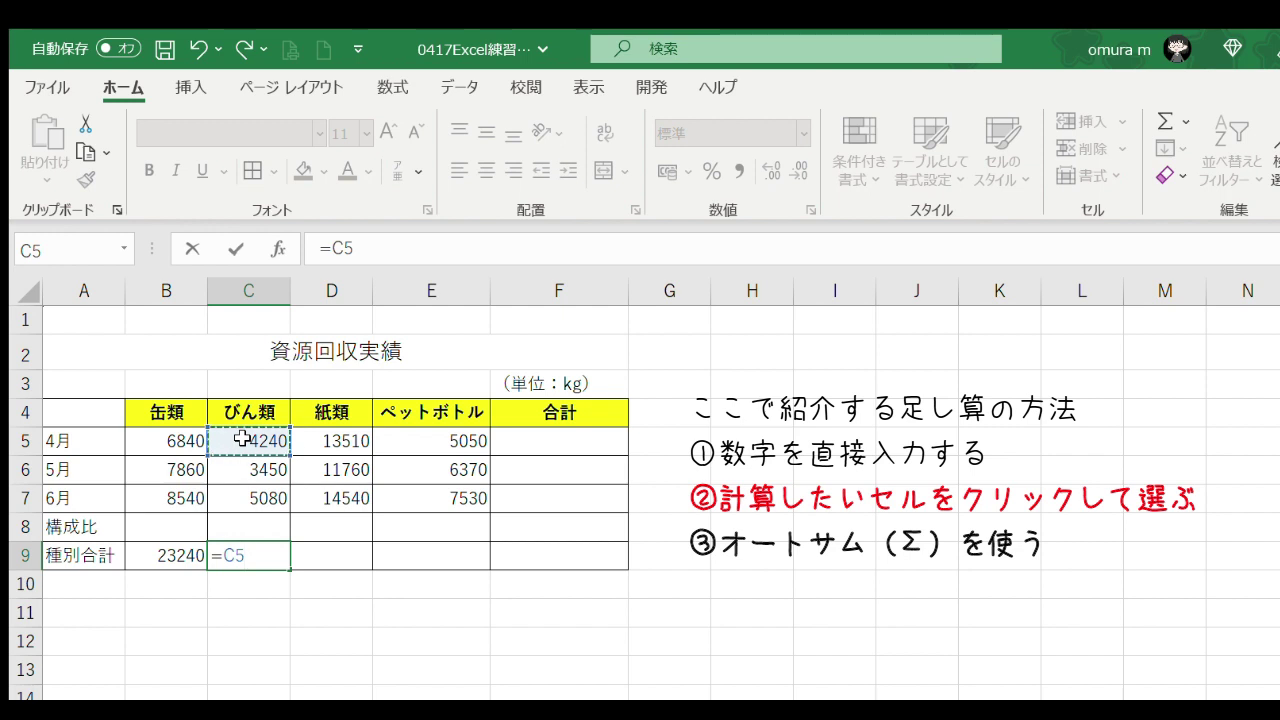
{"action": "type", "text": "+"}
{"action": "left_click", "coordinate": [247, 468]}
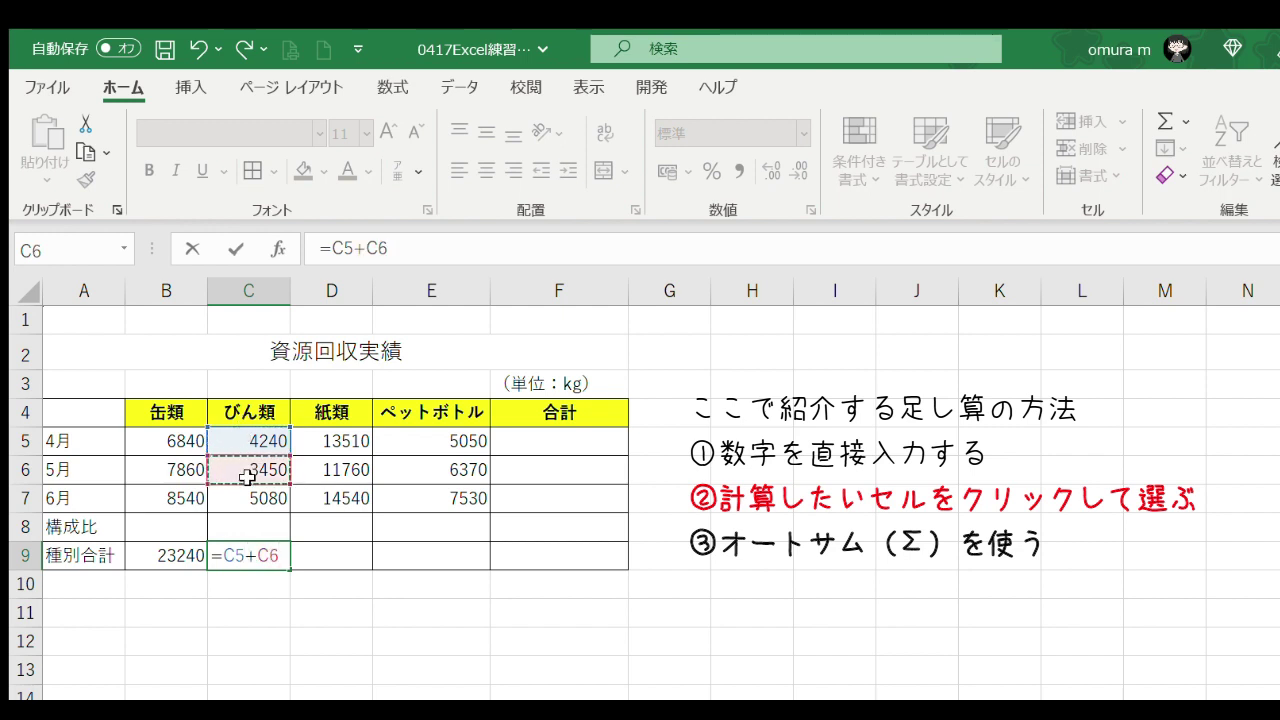
{"action": "type", "text": "+"}
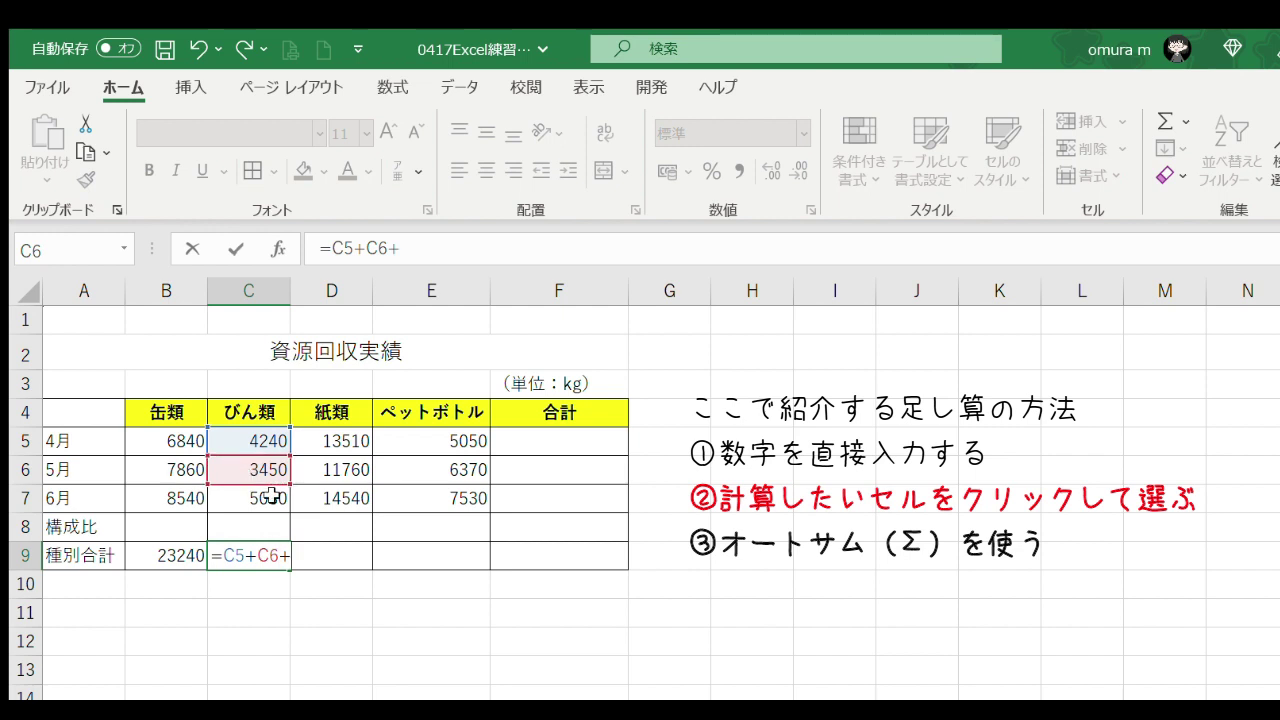
{"action": "left_click", "coordinate": [270, 497]}
{"action": "key", "text": "Tab"}
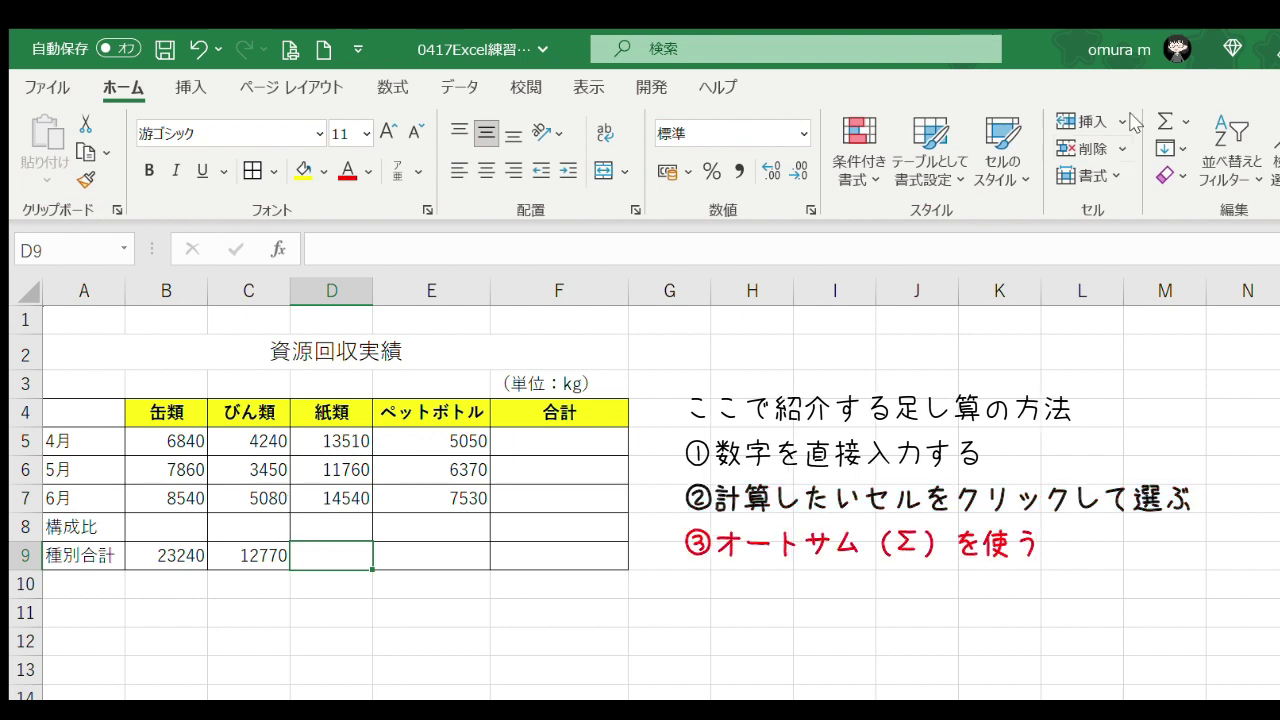
Step: Total the 紙類 column in D9 with AutoSum, using the range D5:D7
{"action": "left_click", "coordinate": [1160, 118]}
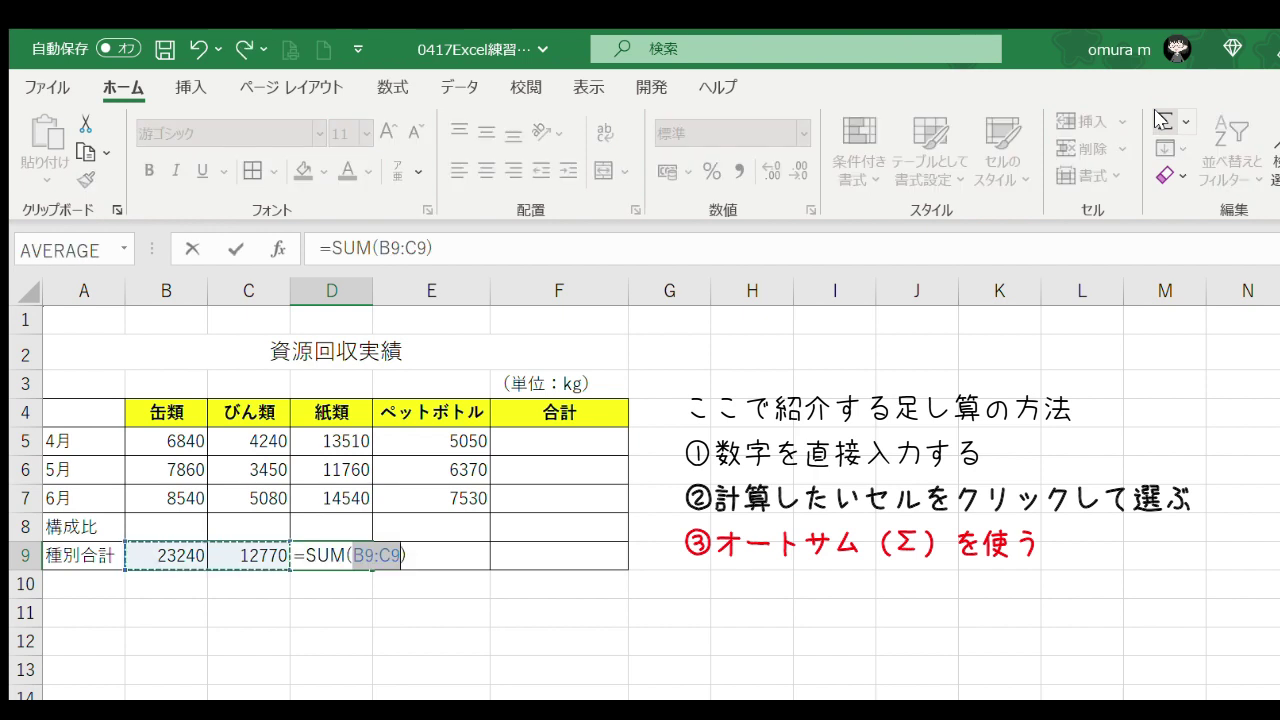
{"action": "left_click", "coordinate": [348, 440]}
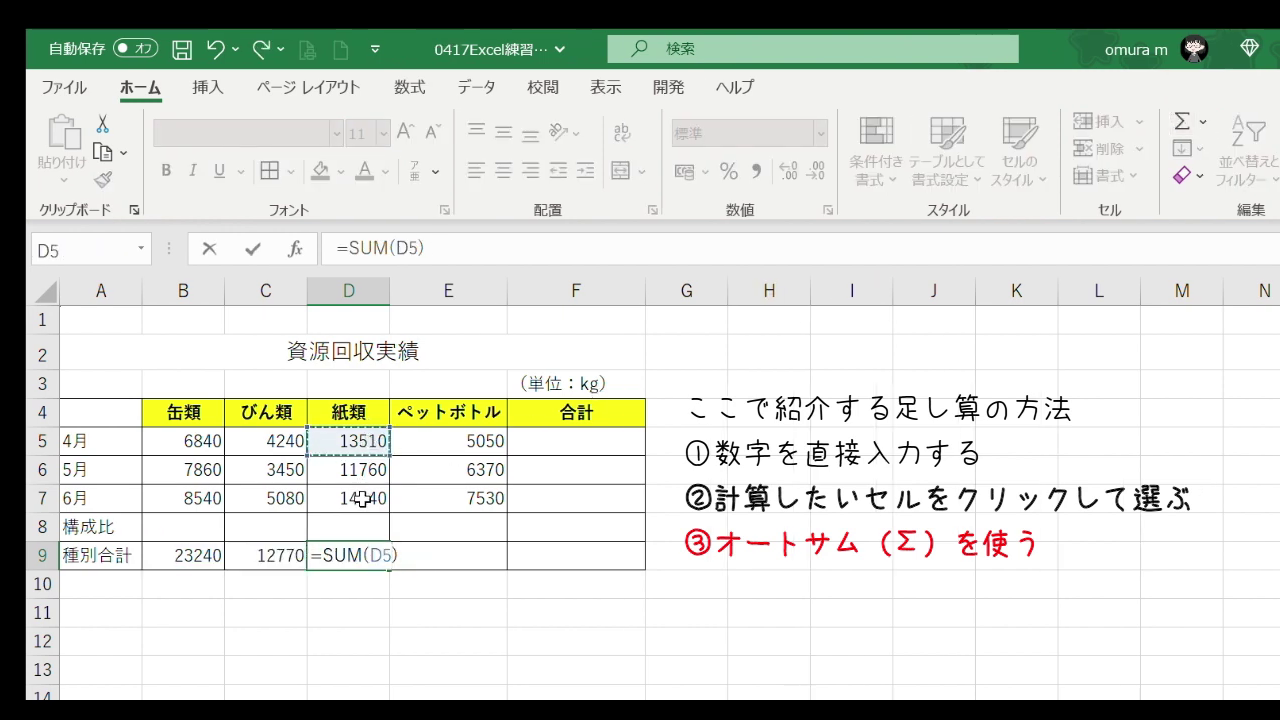
{"action": "left_click", "coordinate": [362, 495], "text": "shift"}
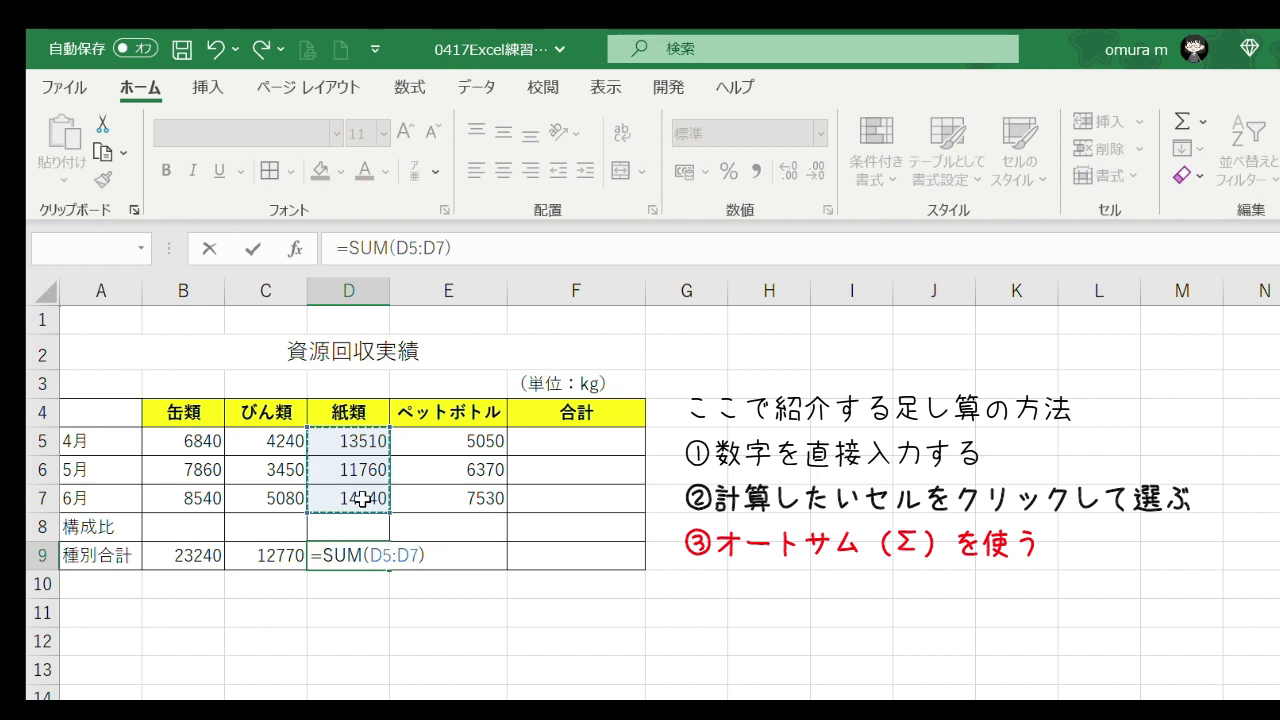
{"action": "key", "text": "Tab"}
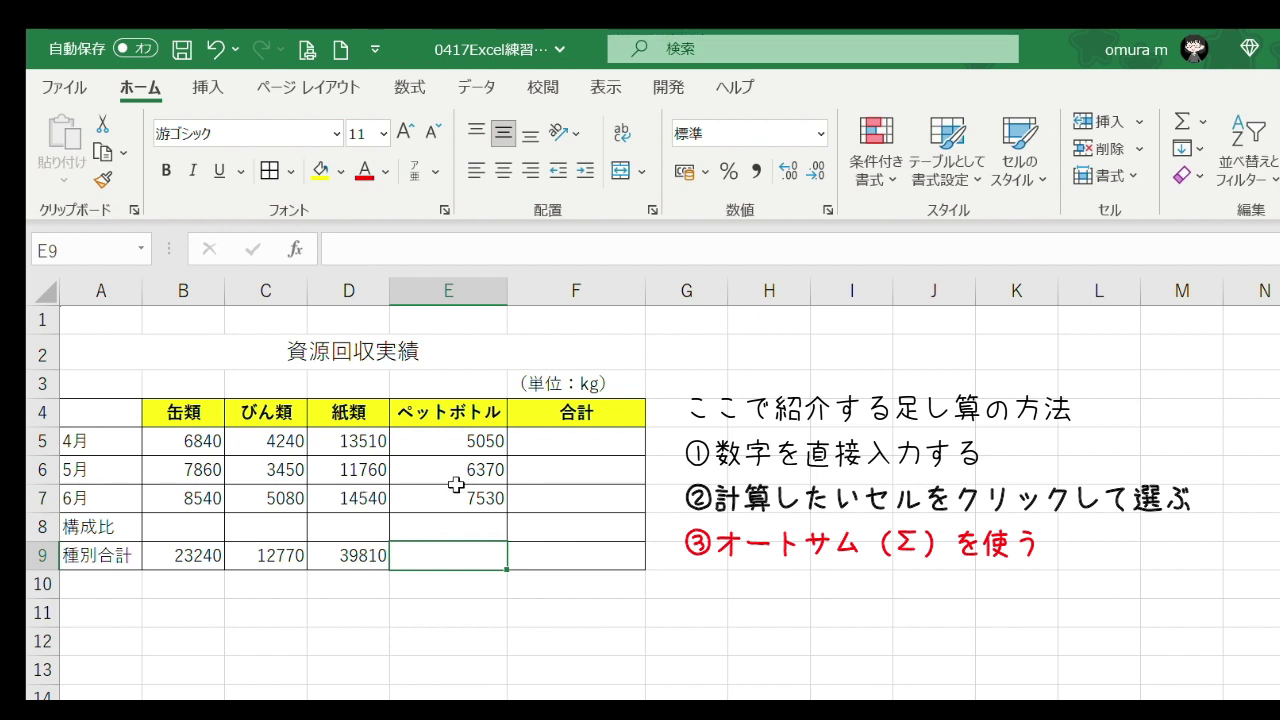
Step: Total the 4月 row in F5 with AutoSum over B5:E5 and fill the formula down through F7
{"action": "left_click", "coordinate": [573, 440]}
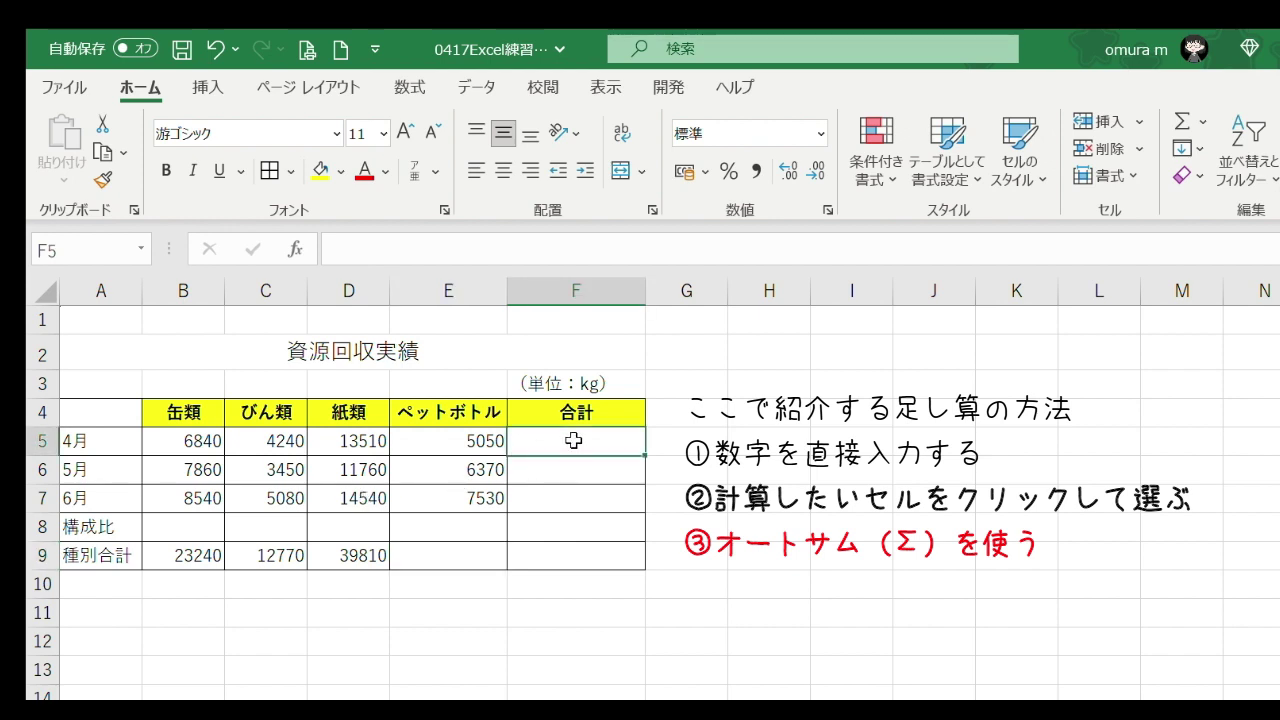
{"action": "left_click", "coordinate": [1180, 121]}
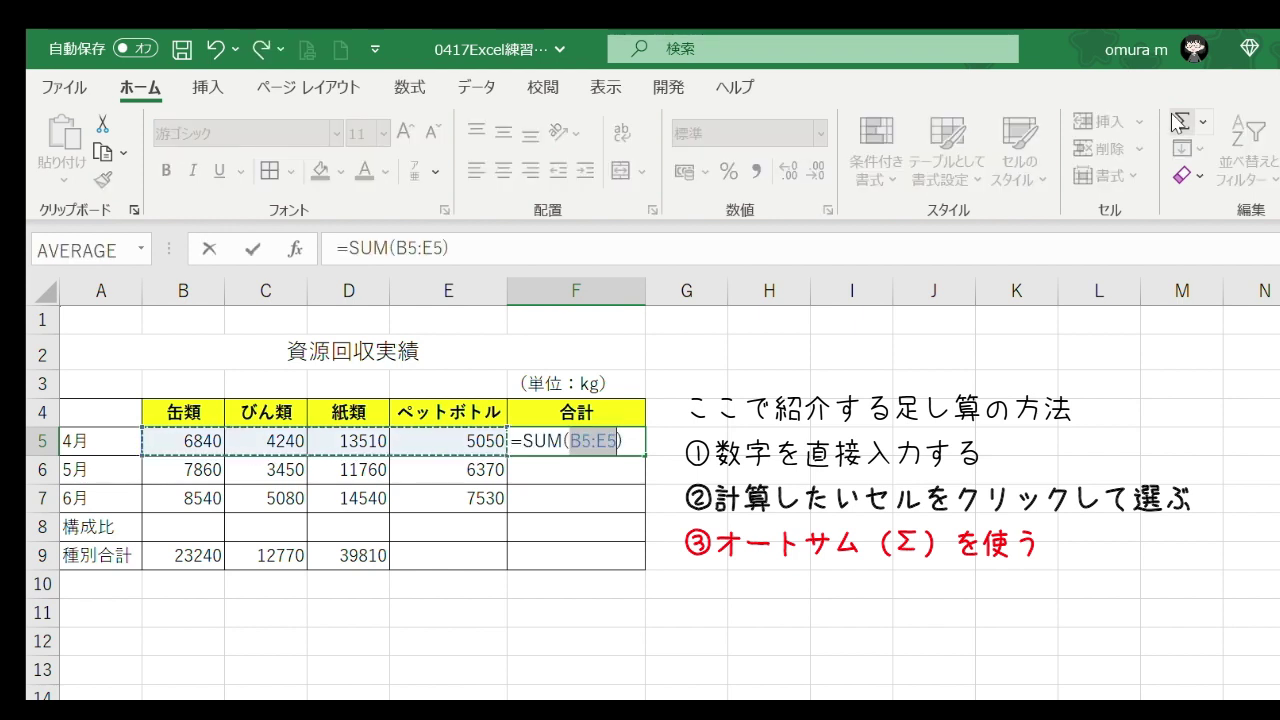
{"action": "key", "text": "Tab"}
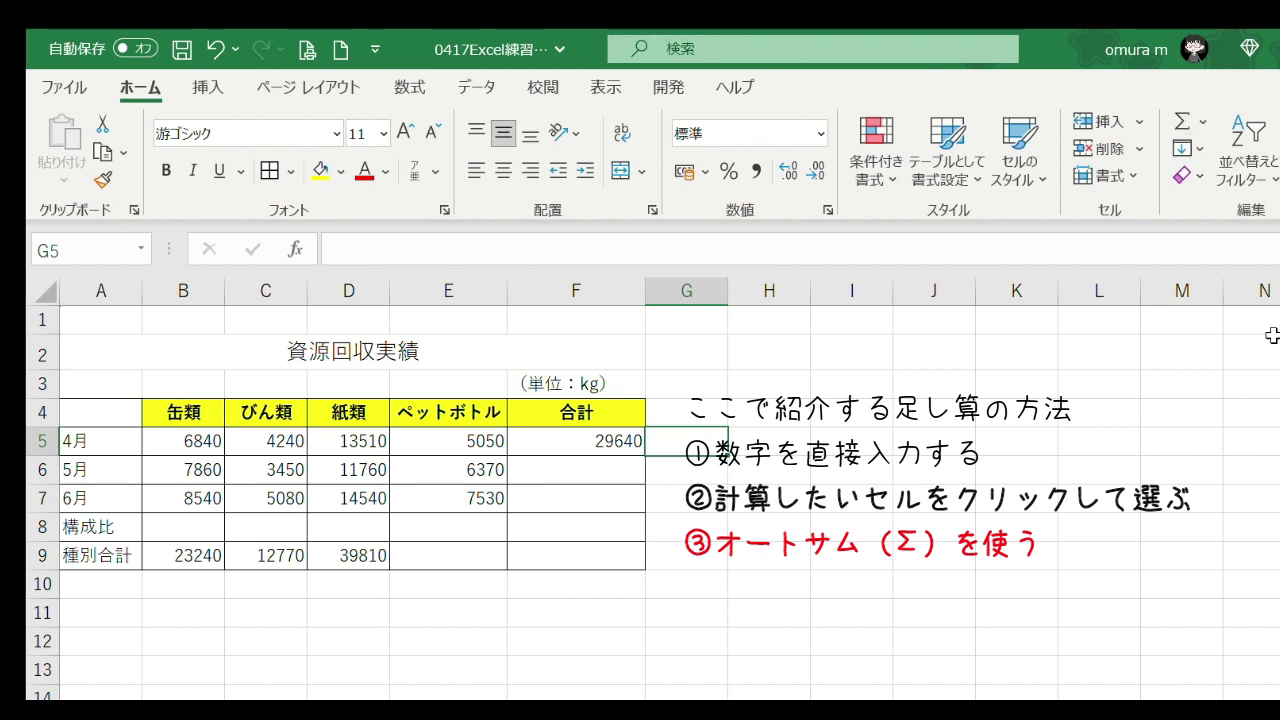
{"action": "left_click", "coordinate": [612, 444]}
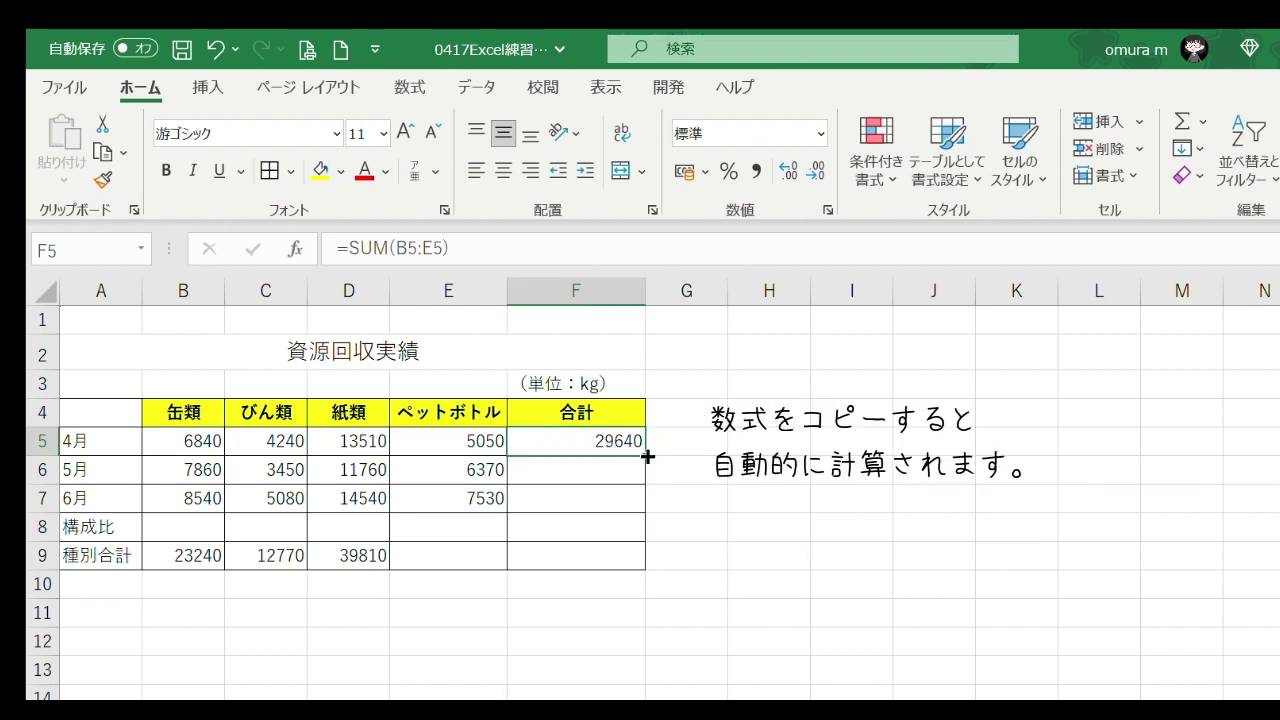
{"action": "left_click_drag", "start_coordinate": [648, 457], "coordinate": [646, 511]}
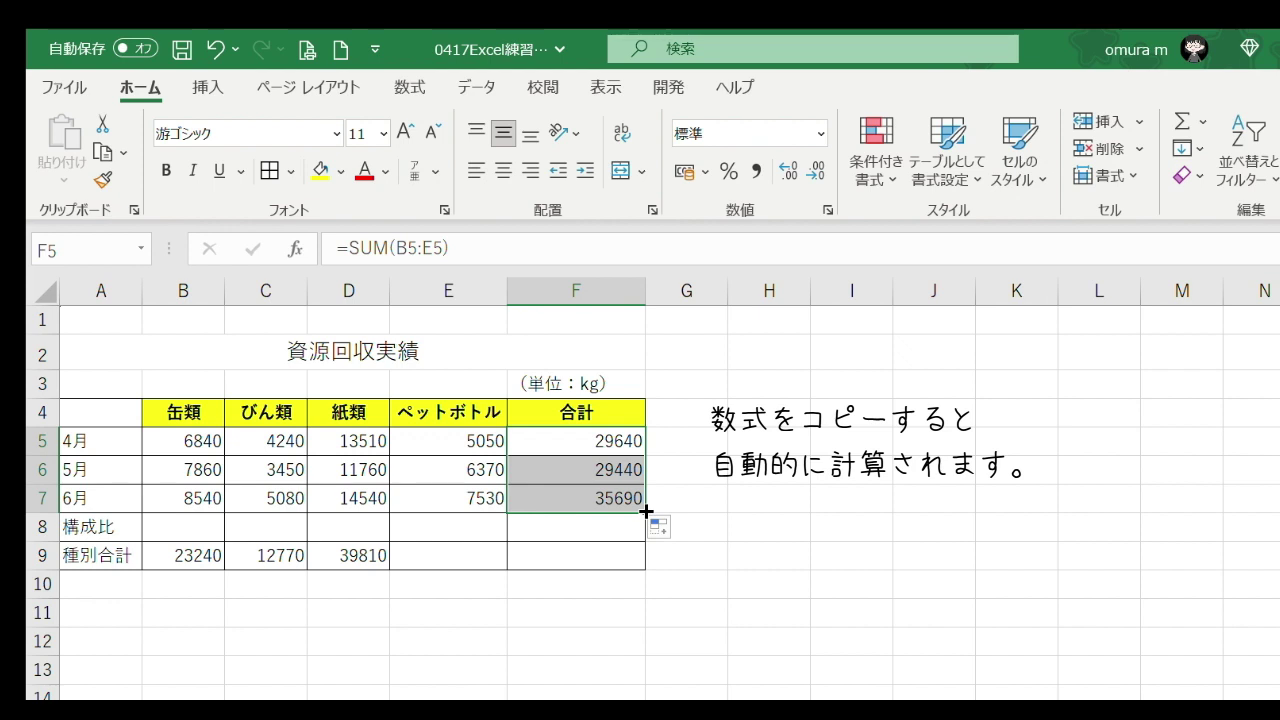
Step: Total the ペットボトル column in E9 with AutoSum, limiting the range to E5:E7
{"action": "left_click", "coordinate": [452, 555]}
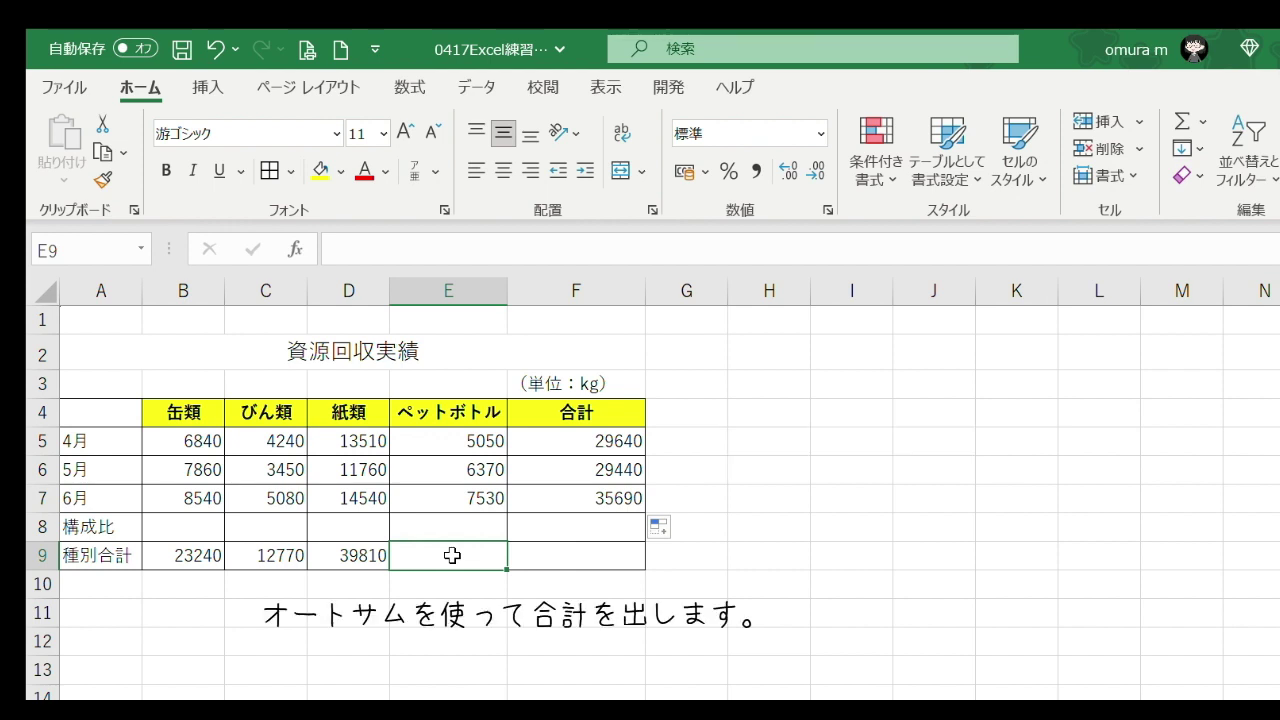
{"action": "left_click", "coordinate": [1170, 114]}
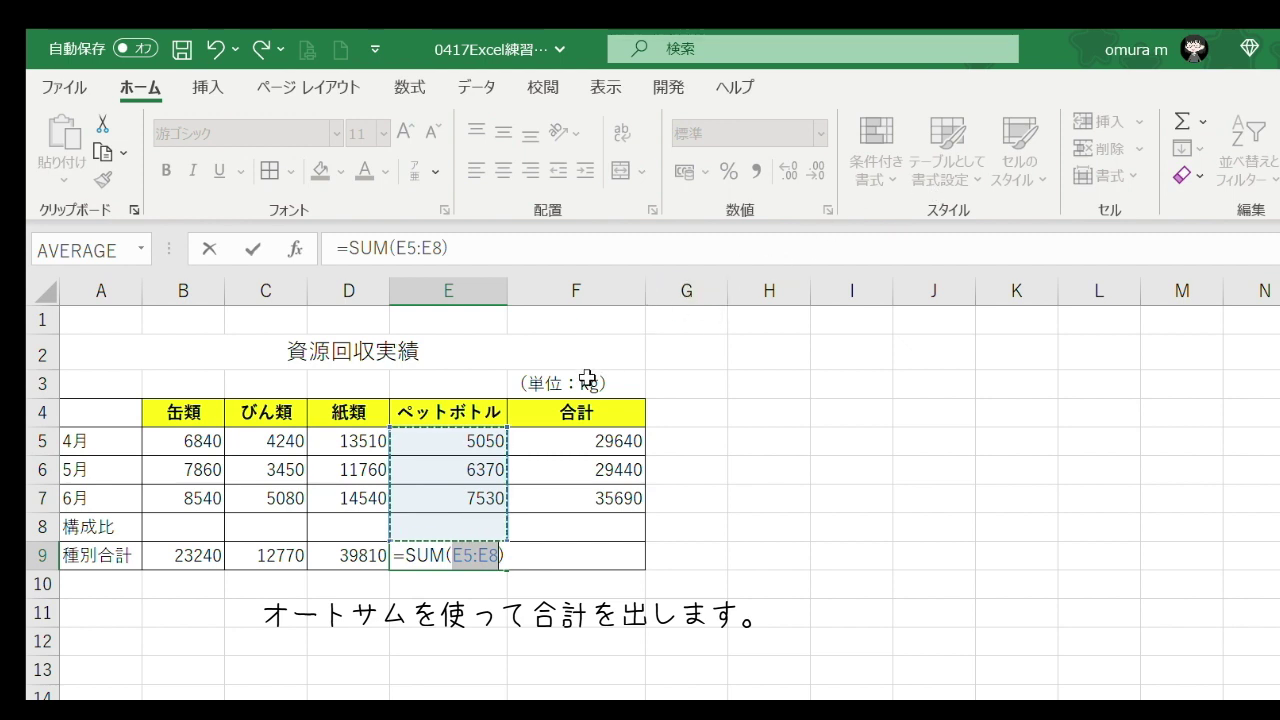
{"action": "left_click", "coordinate": [485, 442]}
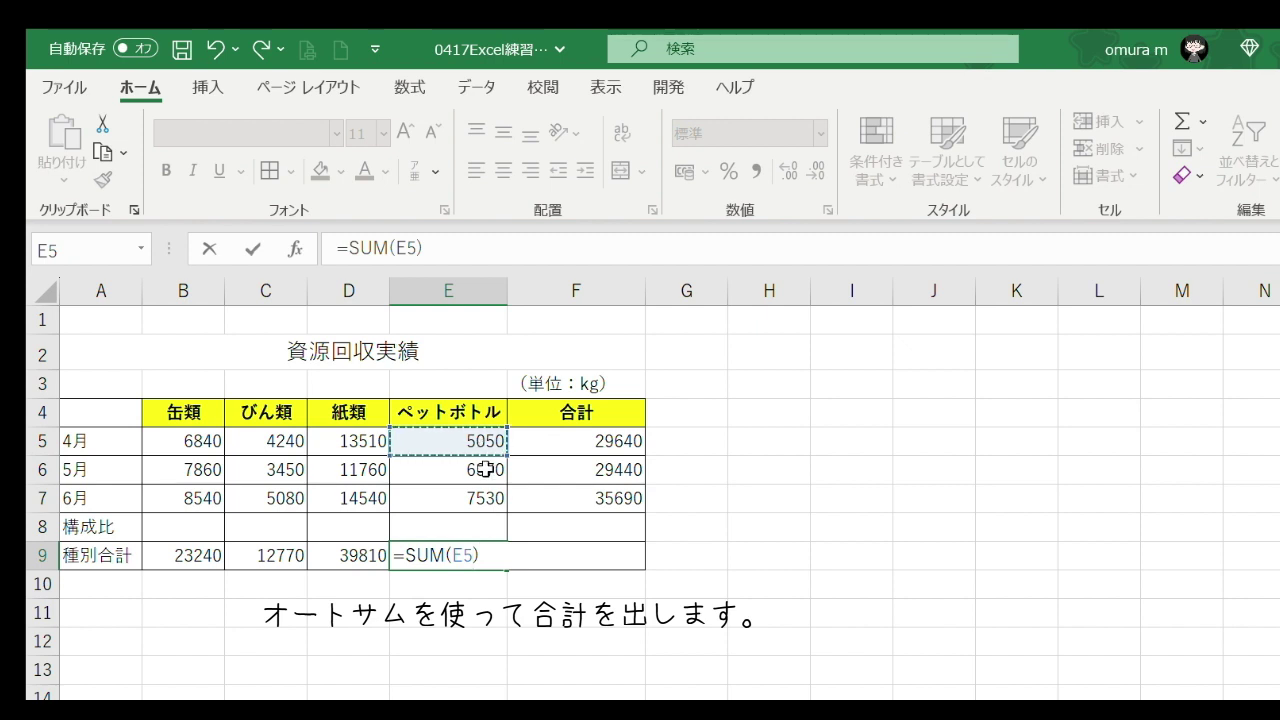
{"action": "left_click", "coordinate": [481, 498], "text": "shift"}
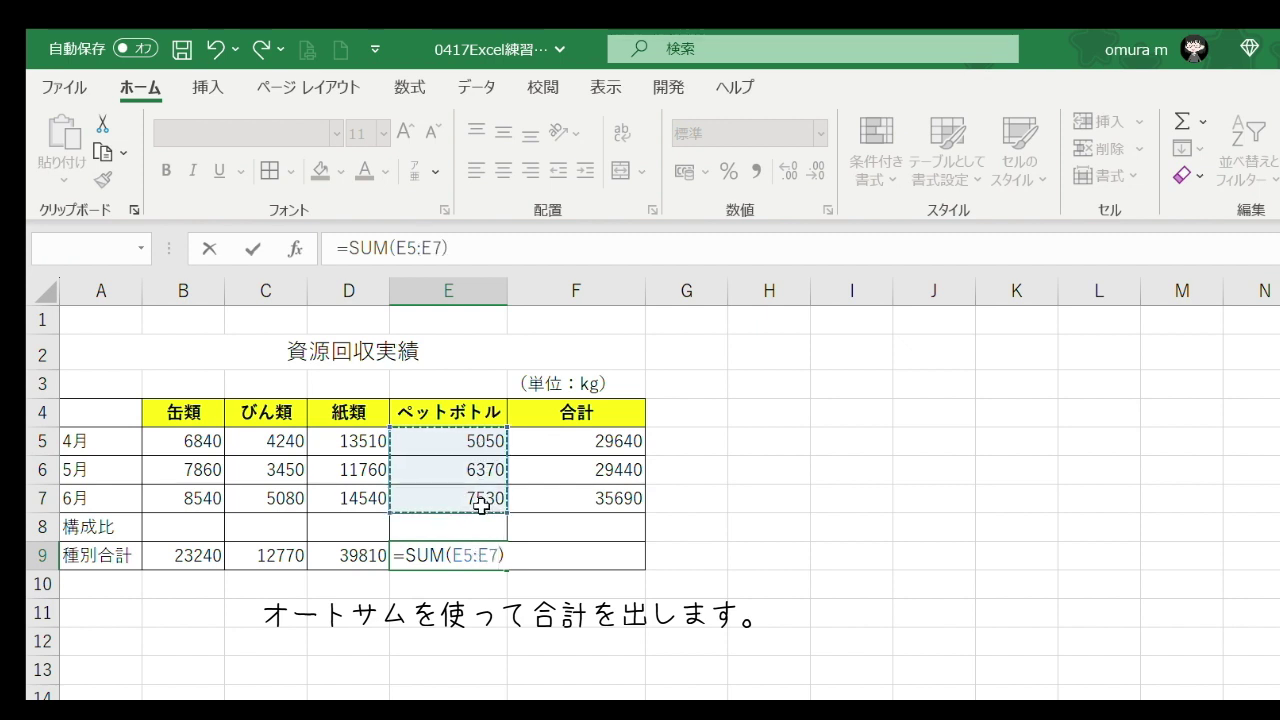
{"action": "key", "text": "Tab"}
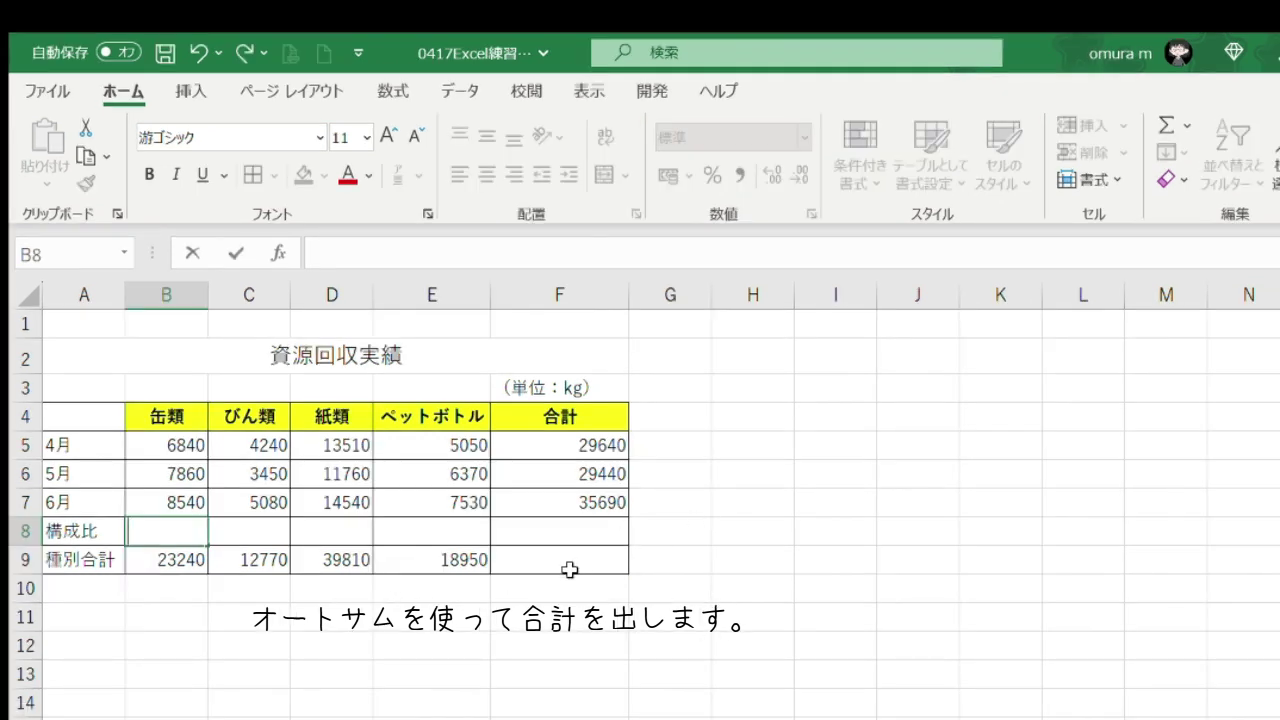
Step: Fill the E9 sum formula across into F9 and check the copied formula there
{"action": "left_click", "coordinate": [455, 563]}
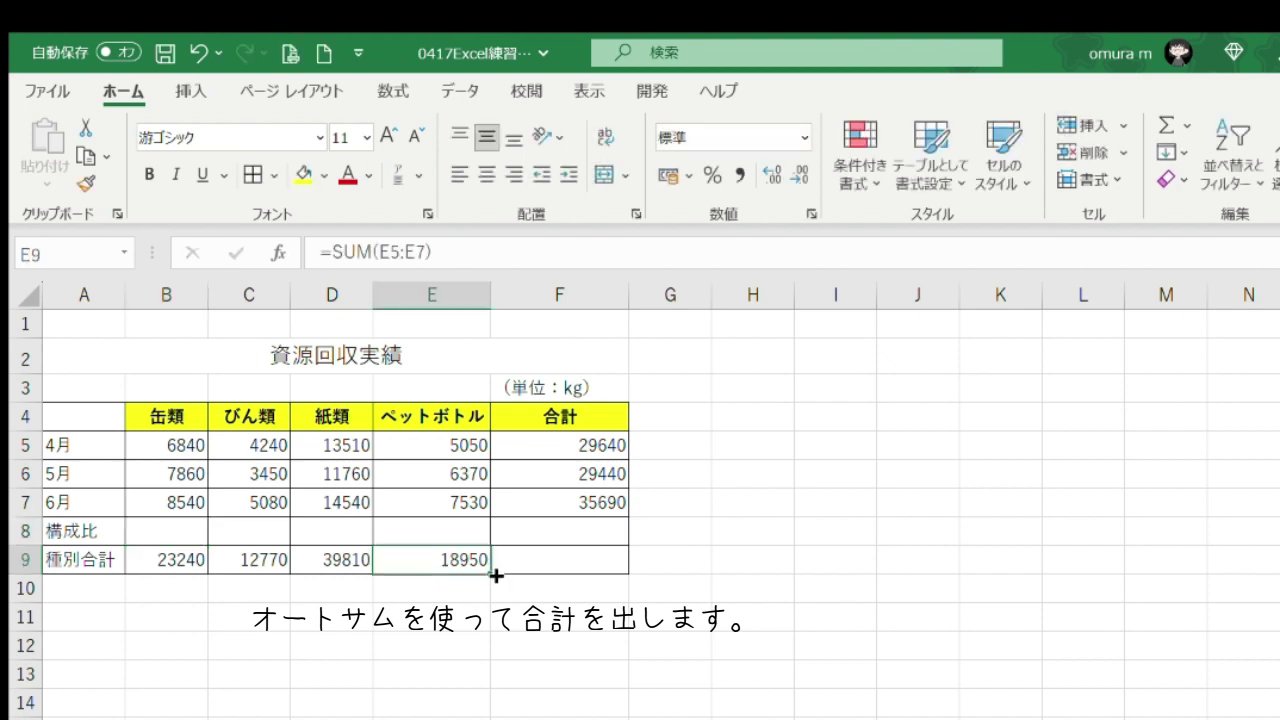
{"action": "left_click_drag", "start_coordinate": [495, 575], "coordinate": [574, 566]}
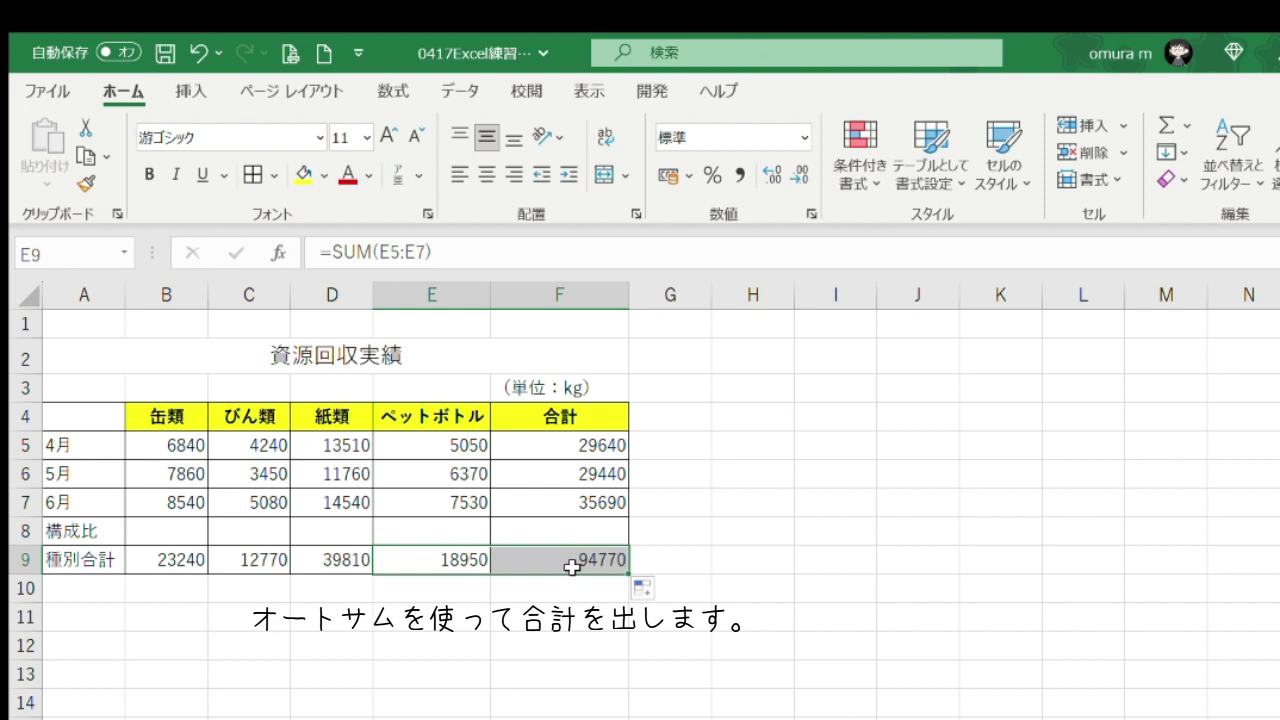
{"action": "left_click", "coordinate": [572, 567]}
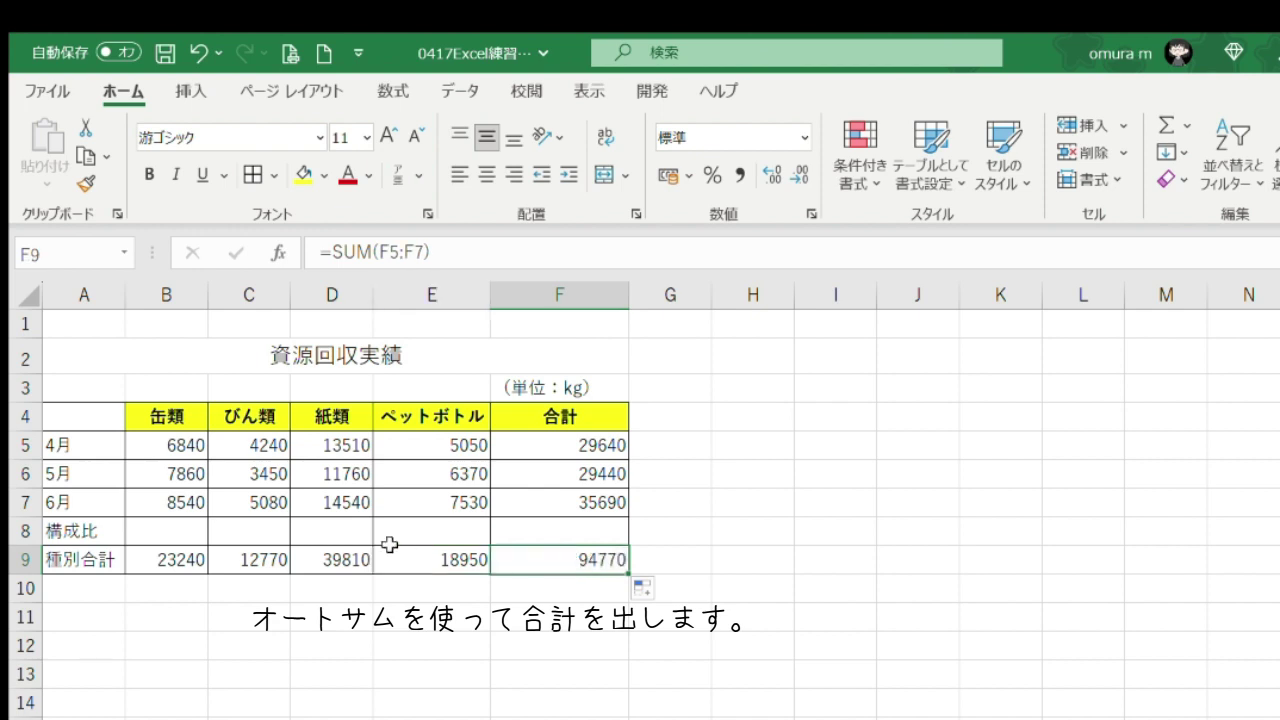
Step: Enter =B9/$F$9 in B8 to calculate the 缶類 composition ratio with an absolute reference to the grand total
{"action": "left_click", "coordinate": [164, 530]}
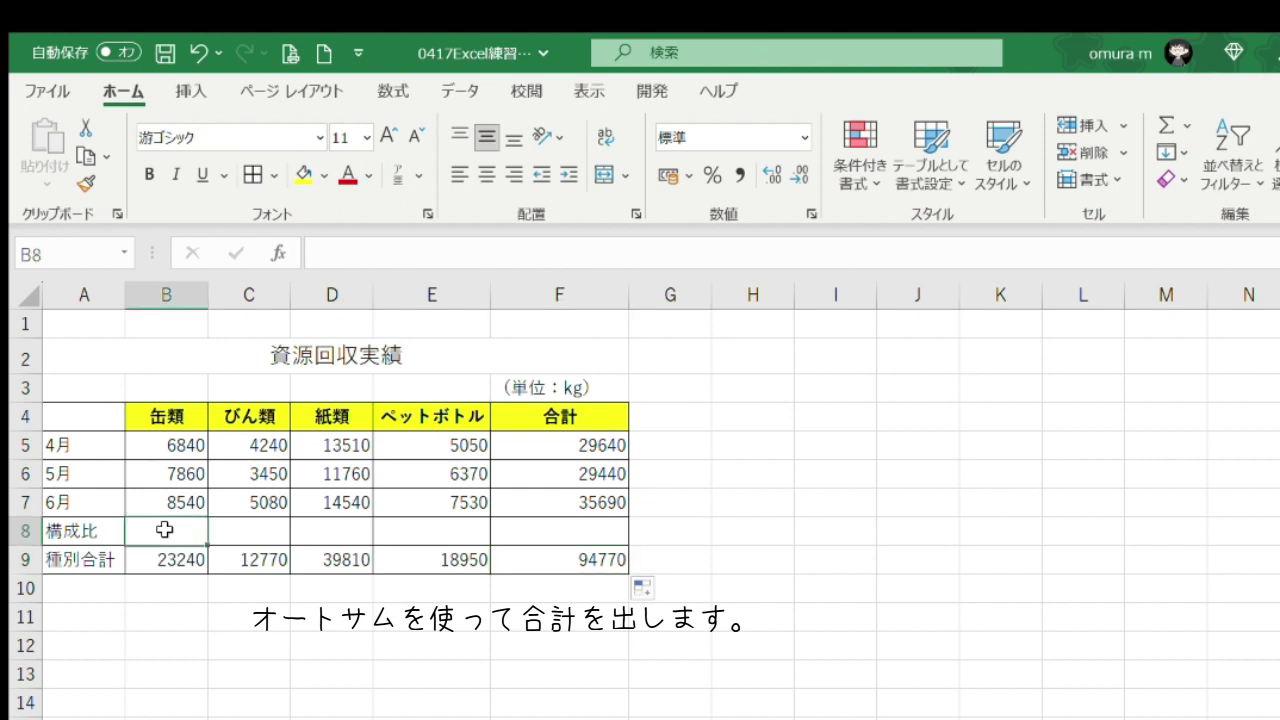
{"action": "type", "text": "="}
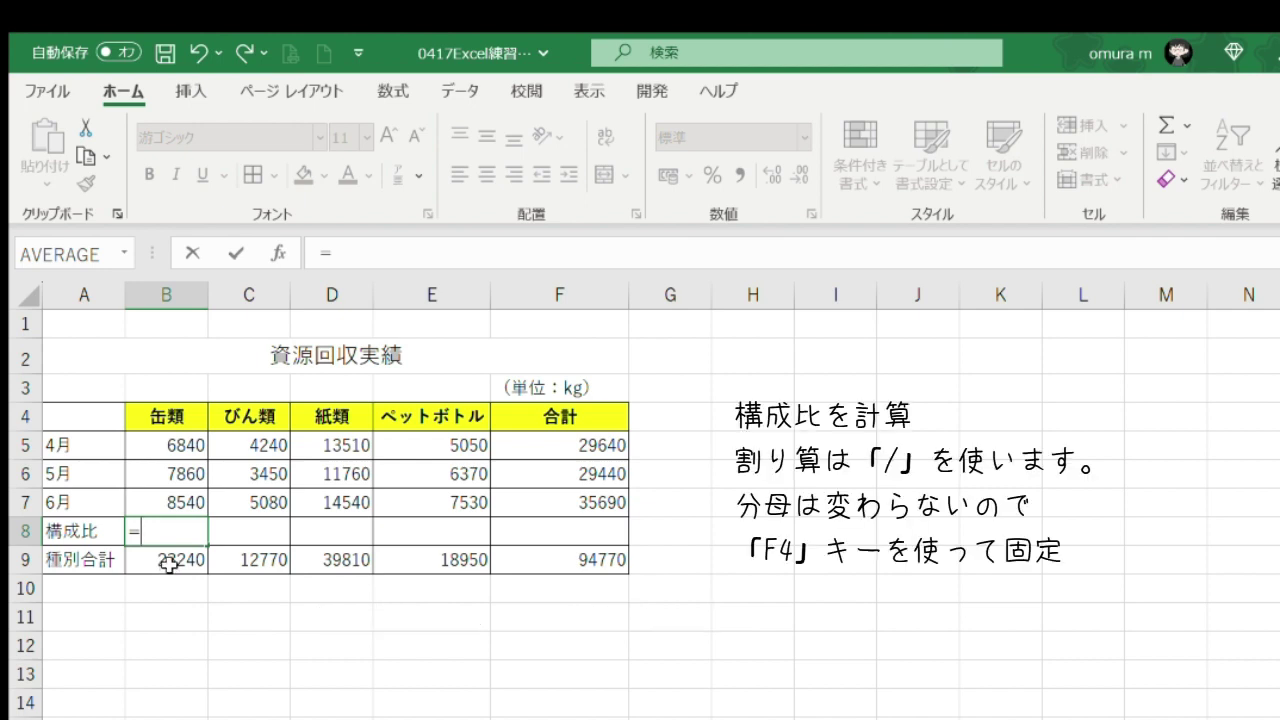
{"action": "left_click", "coordinate": [168, 563]}
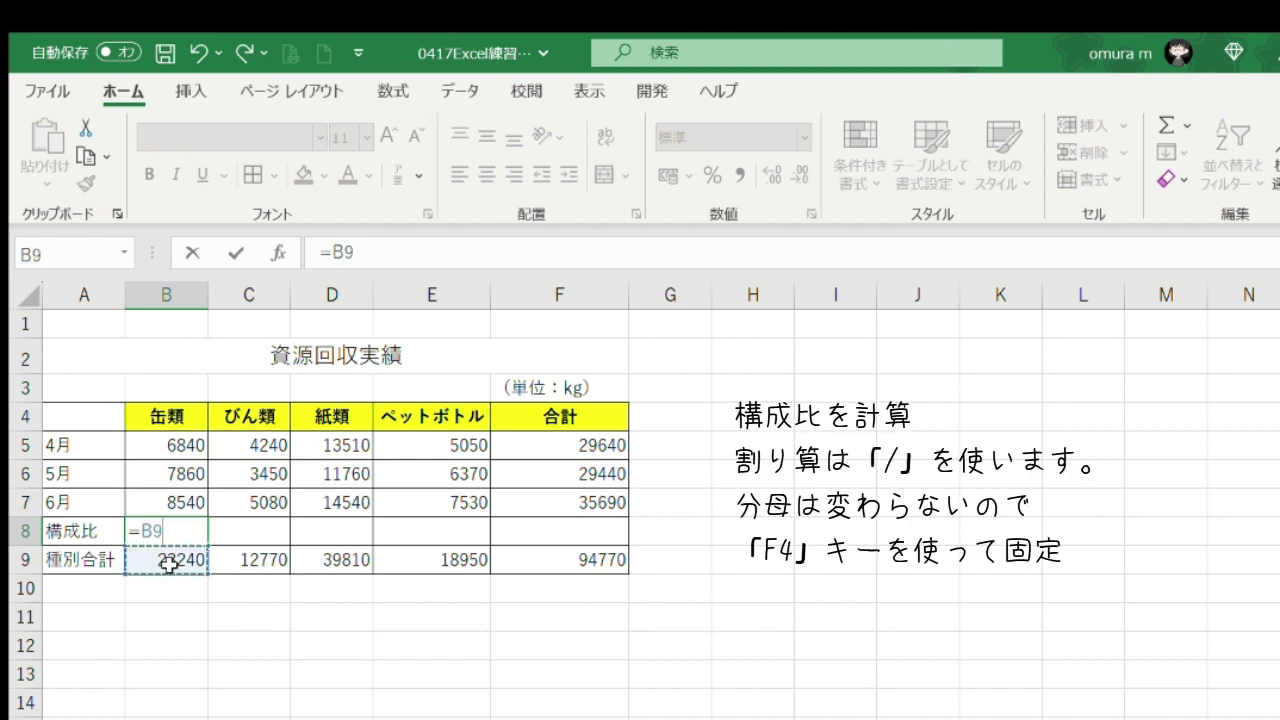
{"action": "type", "text": "/"}
{"action": "left_click", "coordinate": [585, 562]}
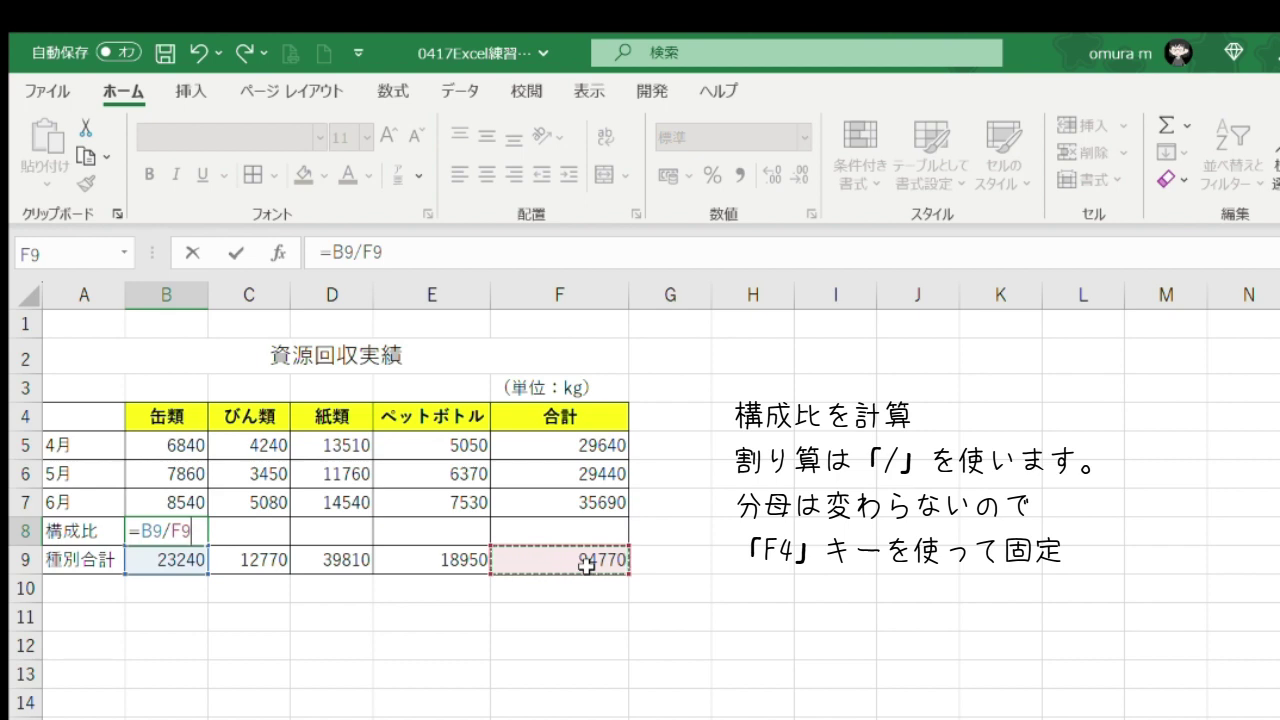
{"action": "key", "text": "F4"}
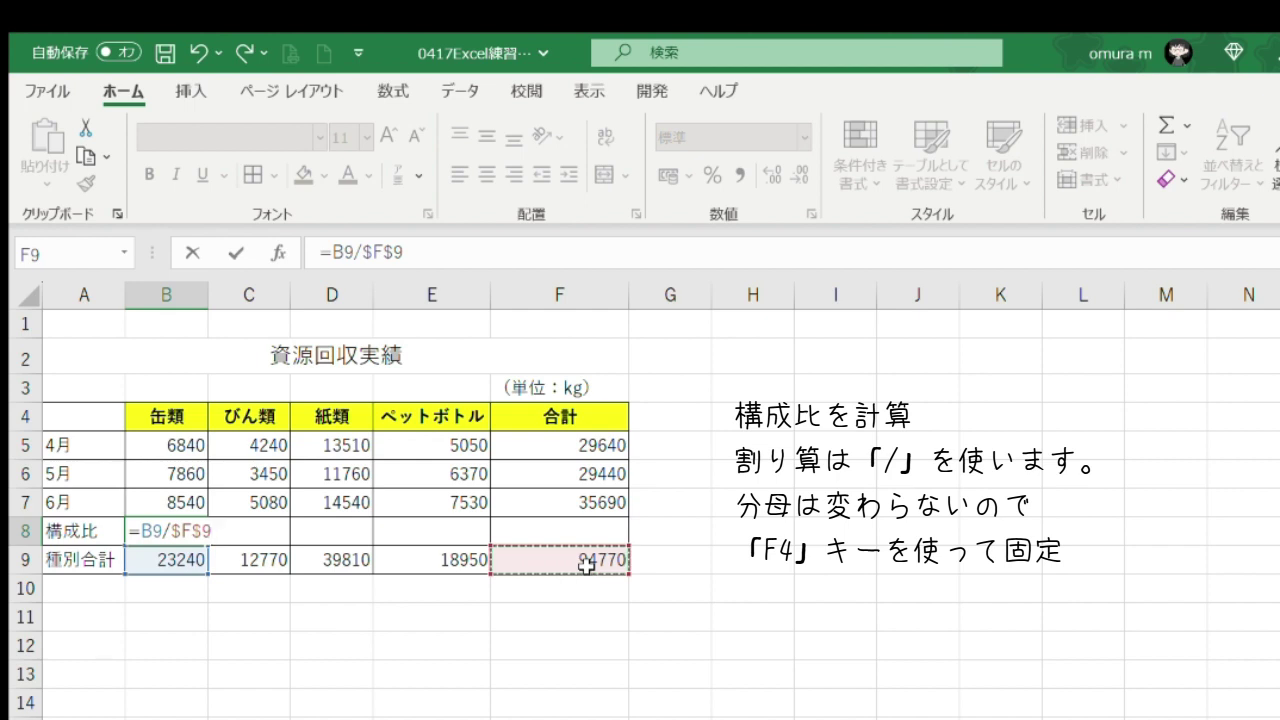
{"action": "key", "text": "Tab"}
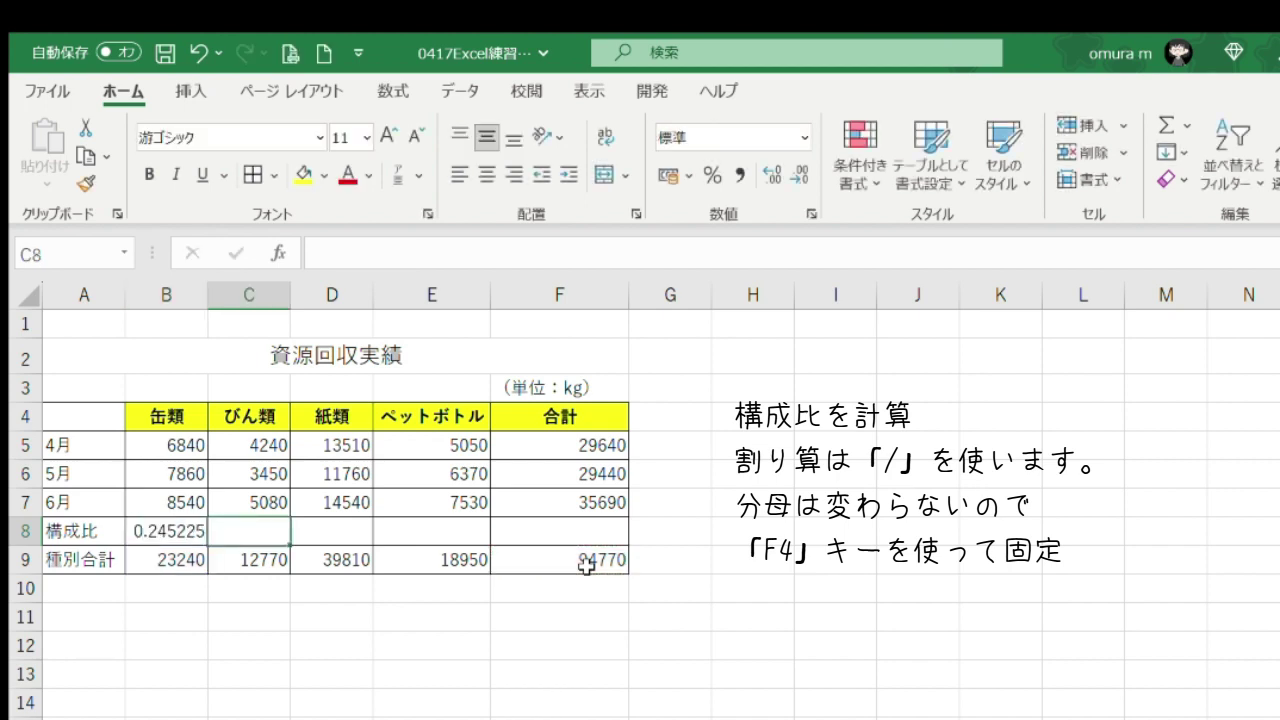
{"action": "left_click", "coordinate": [586, 566]}
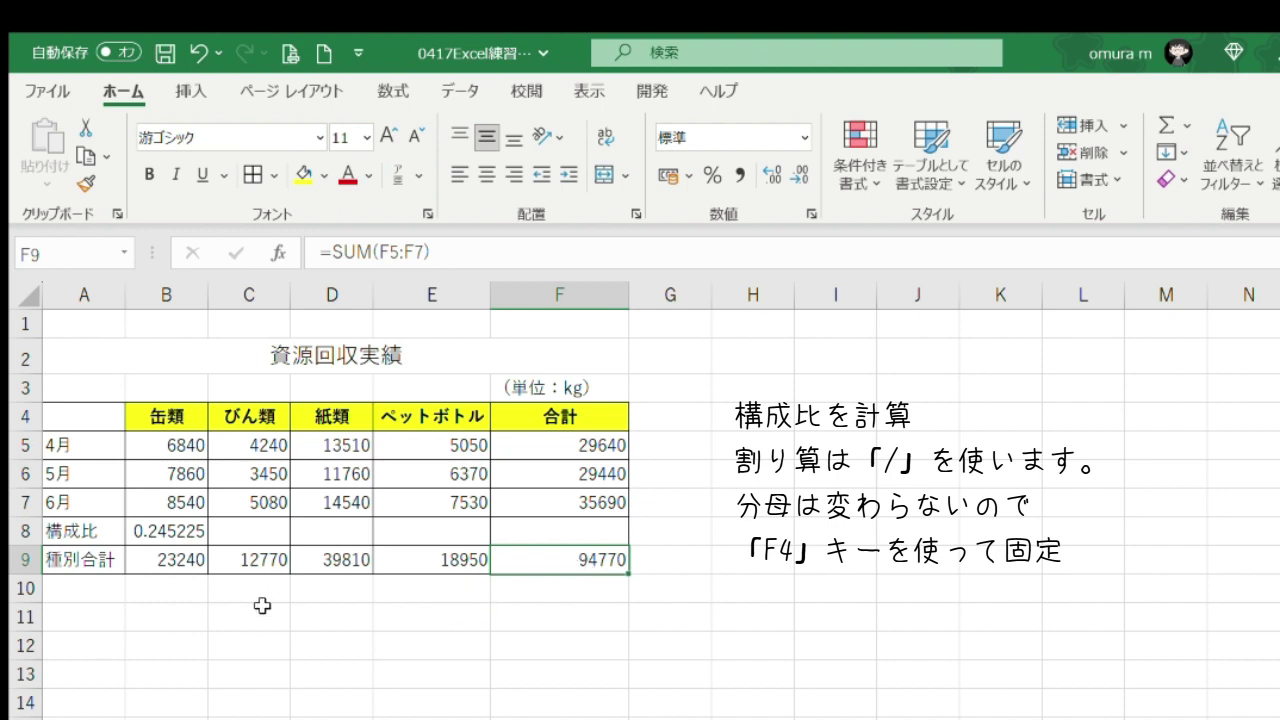
Step: Fill the composition ratio formula from B8 across through E8
{"action": "left_click", "coordinate": [167, 535]}
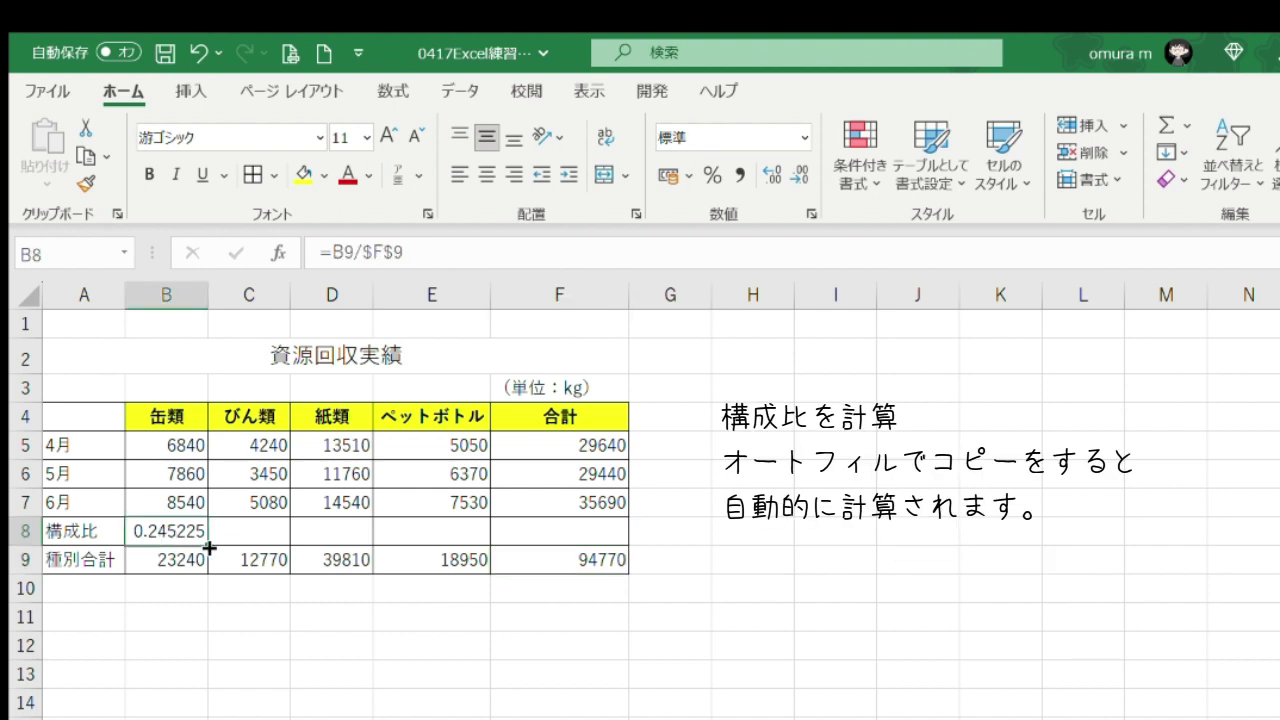
{"action": "left_click_drag", "start_coordinate": [209, 547], "coordinate": [523, 539]}
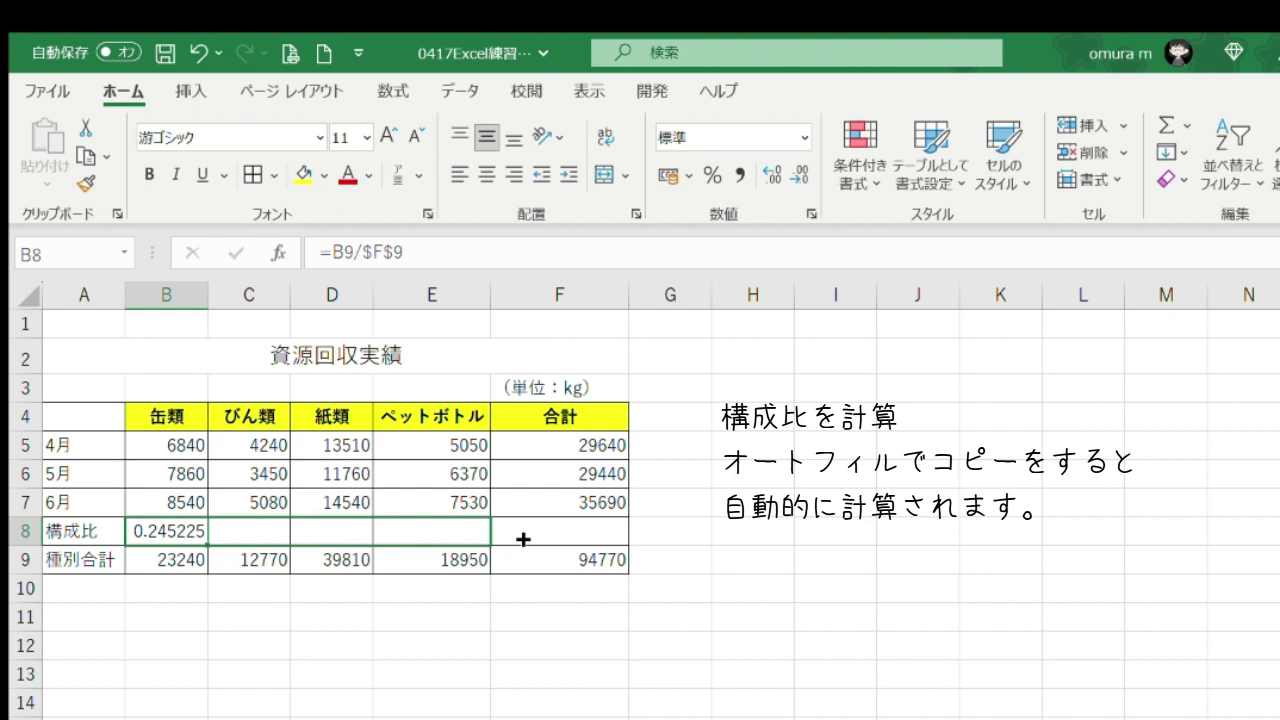
{"action": "left_click_drag", "start_coordinate": [523, 539], "coordinate": [521, 536]}
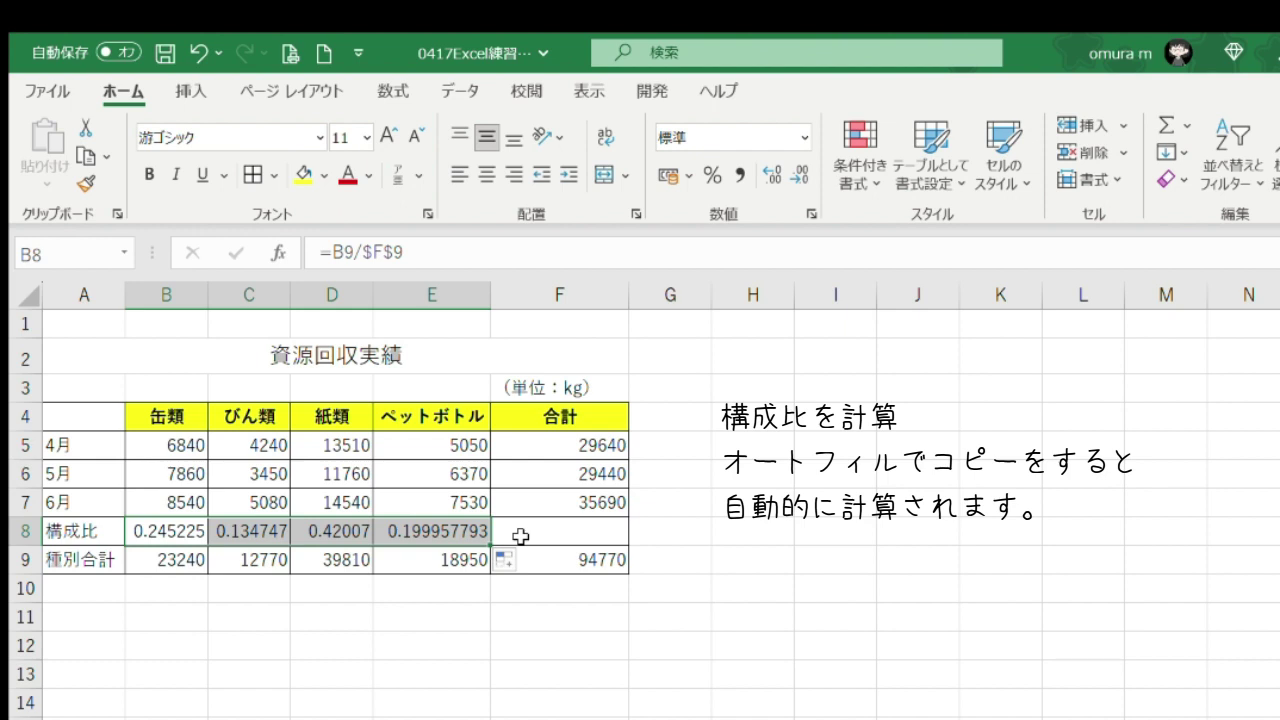
Step: Apply the comma style with thousands separators to the monthly figures and their totals in B5:F7
{"action": "left_click", "coordinate": [712, 560]}
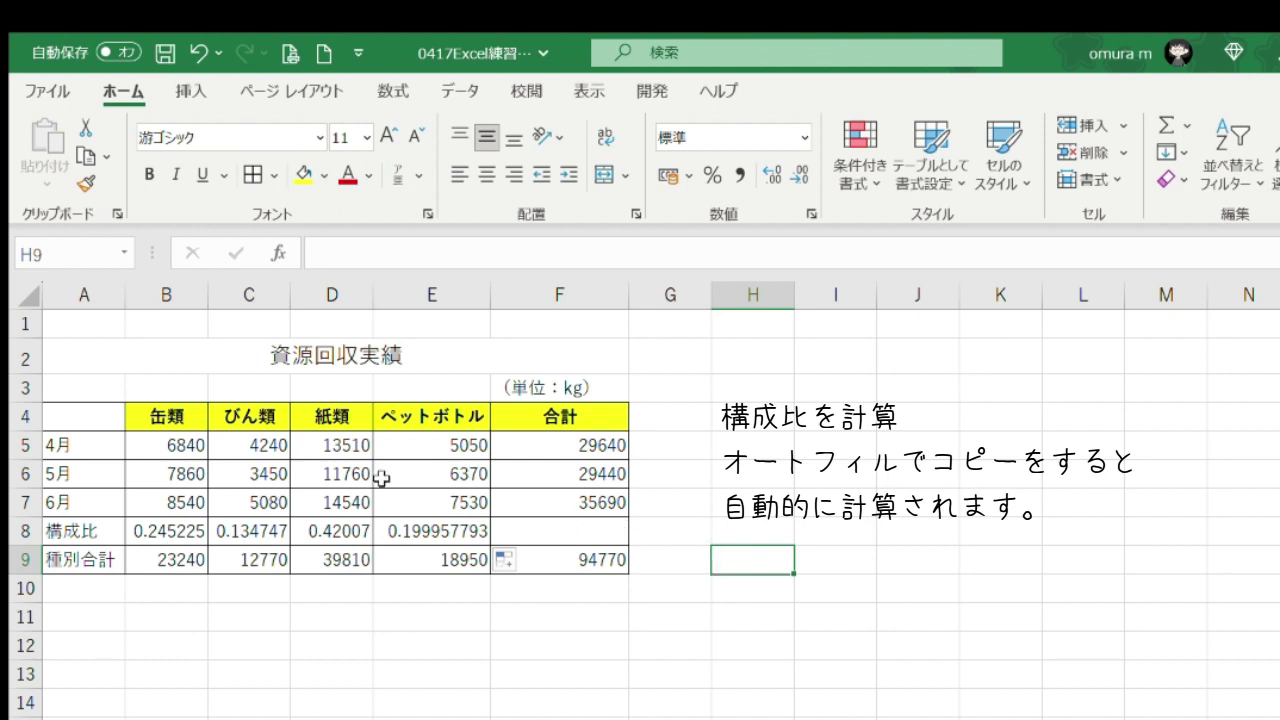
{"action": "left_click", "coordinate": [175, 437]}
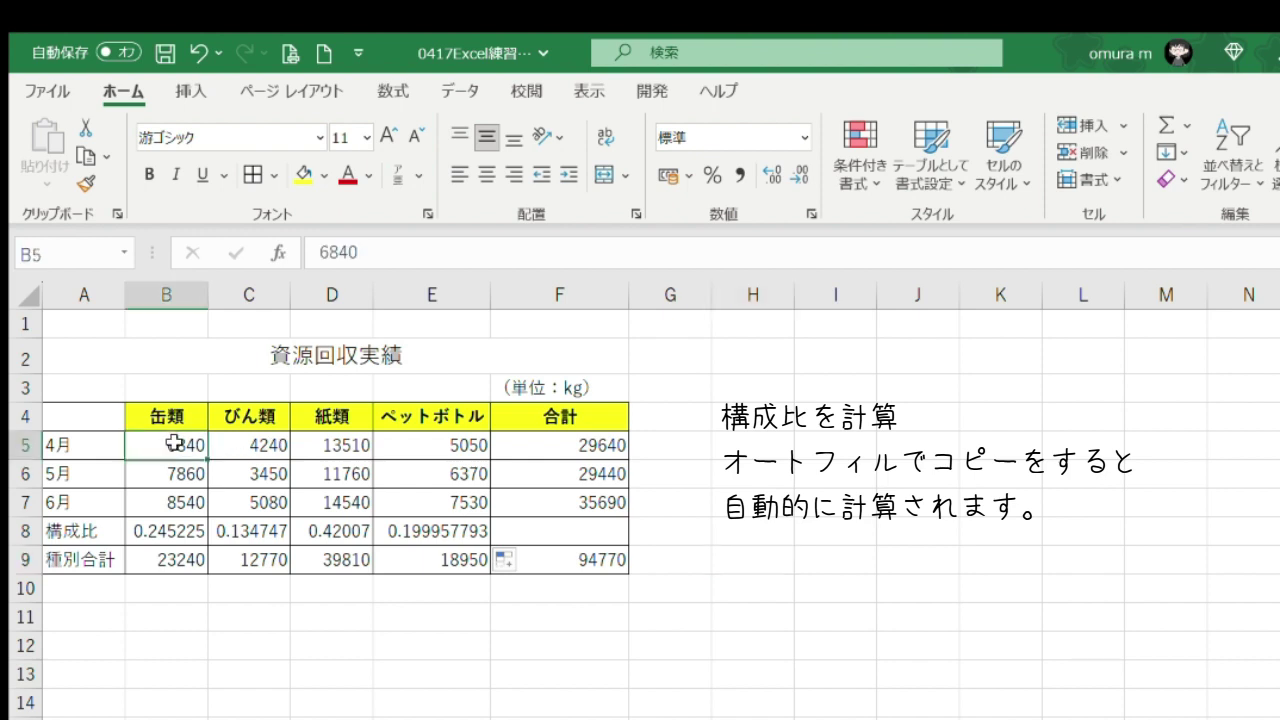
{"action": "left_click", "coordinate": [523, 502], "text": "shift"}
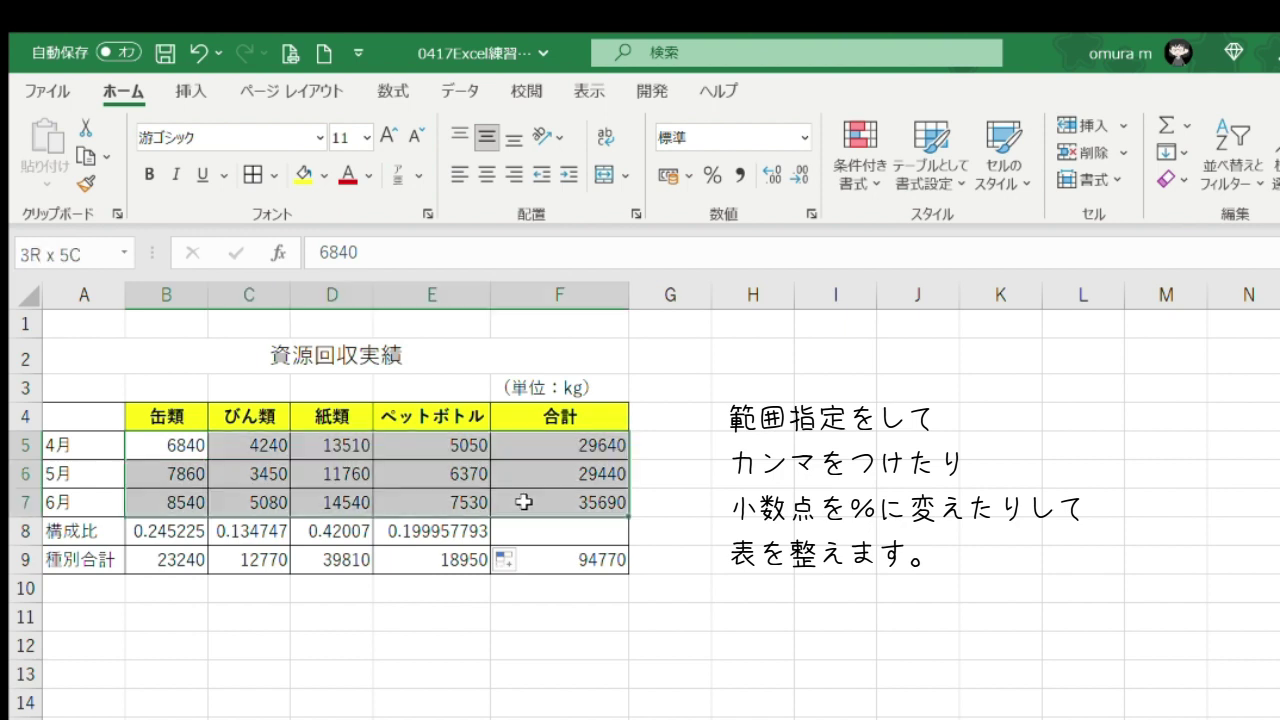
{"action": "left_click", "coordinate": [741, 176]}
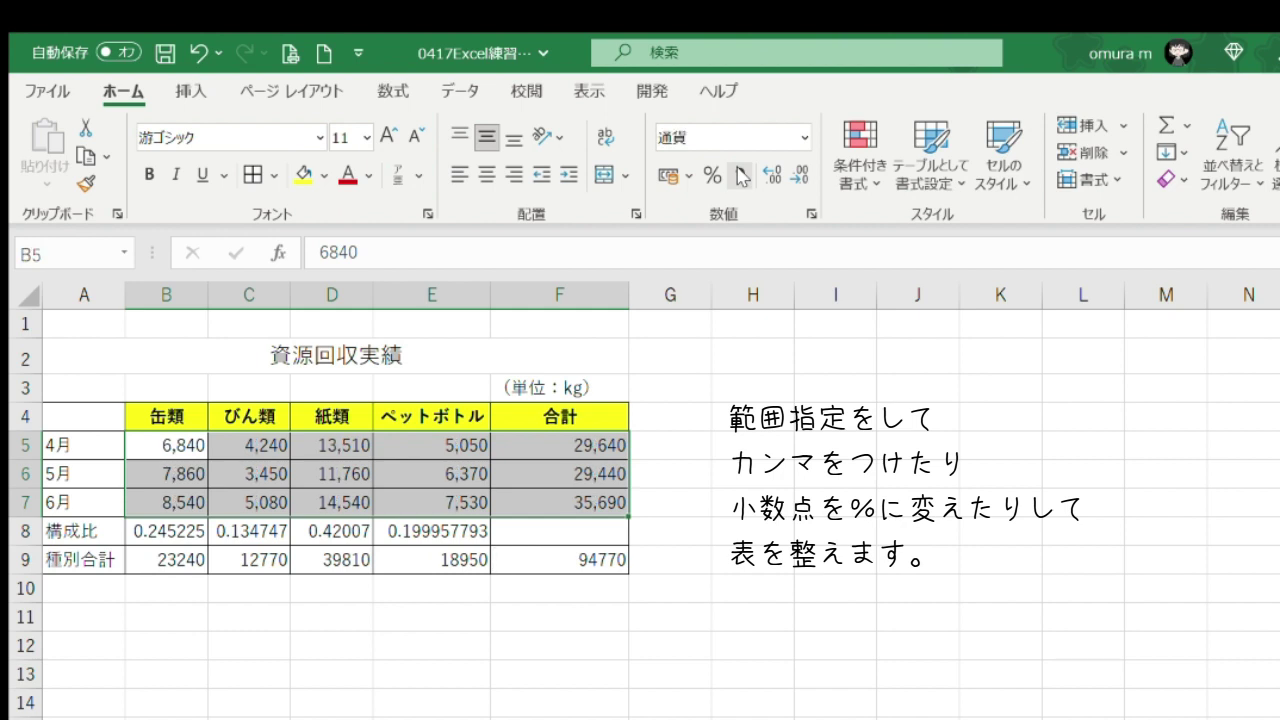
Step: Apply the comma style to the 種別合計 row in B9:F9 and deselect the range
{"action": "left_click", "coordinate": [165, 559]}
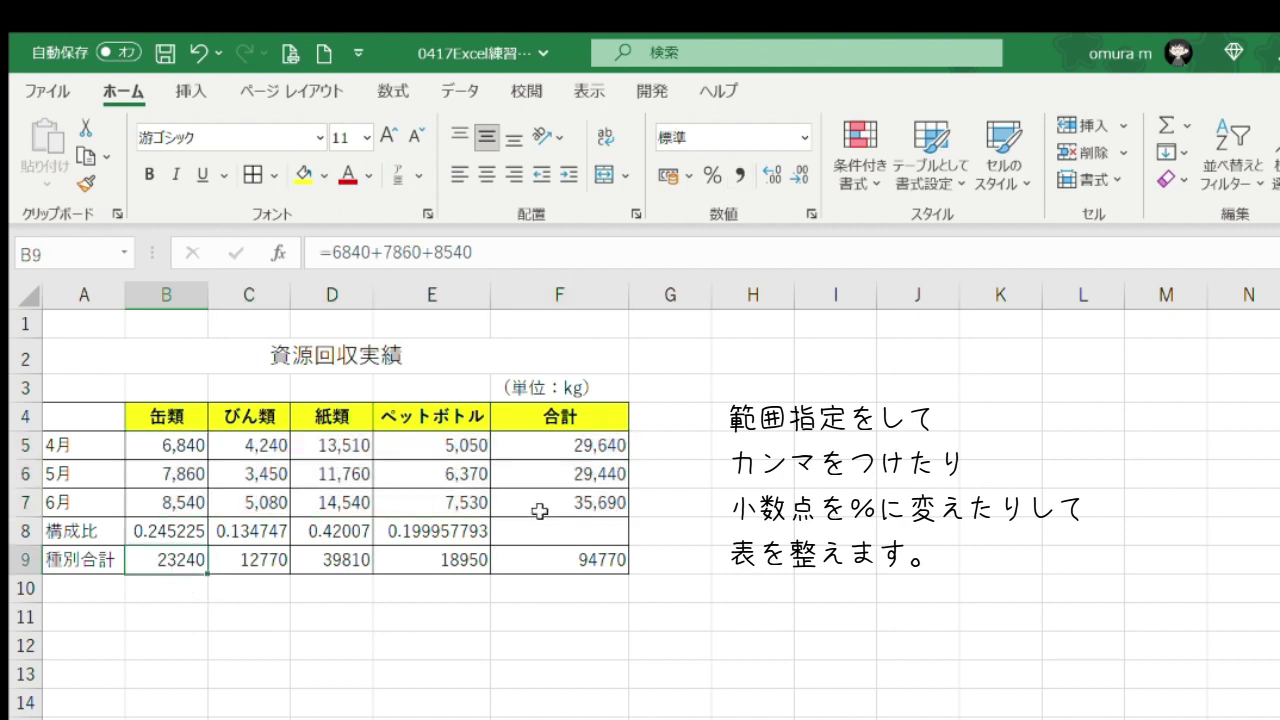
{"action": "left_click", "coordinate": [590, 559], "text": "shift"}
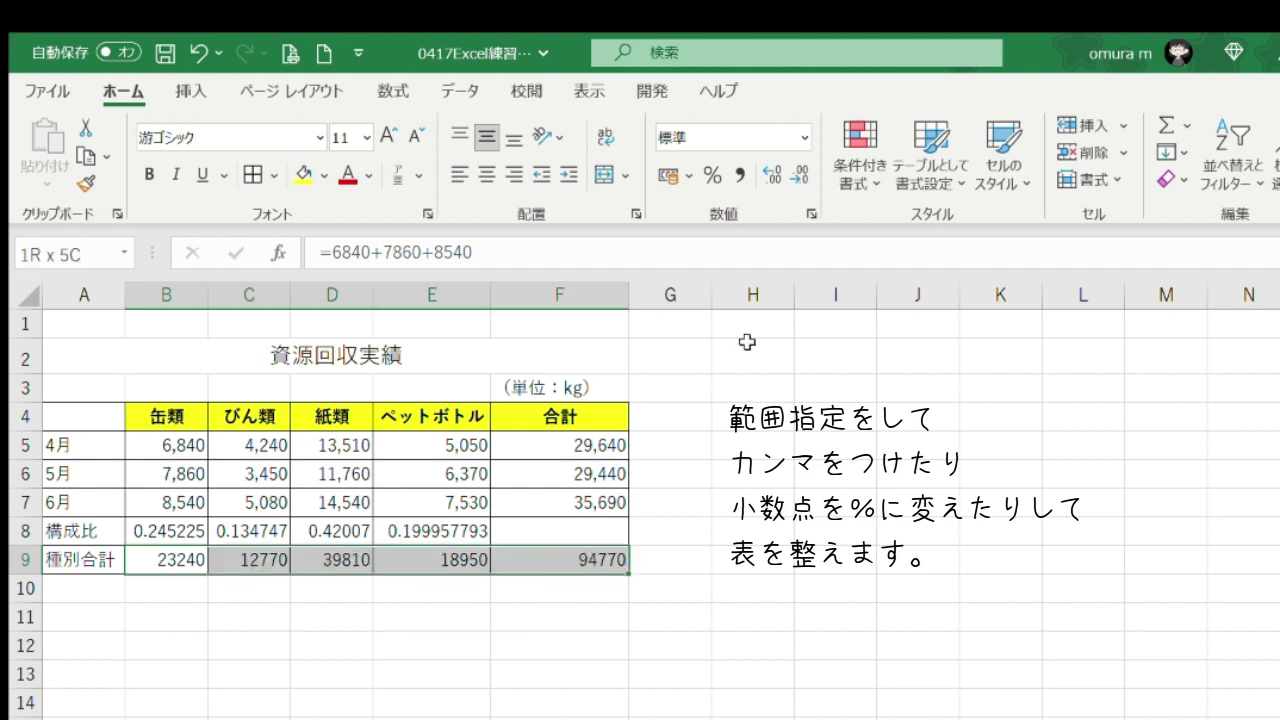
{"action": "left_click", "coordinate": [737, 174]}
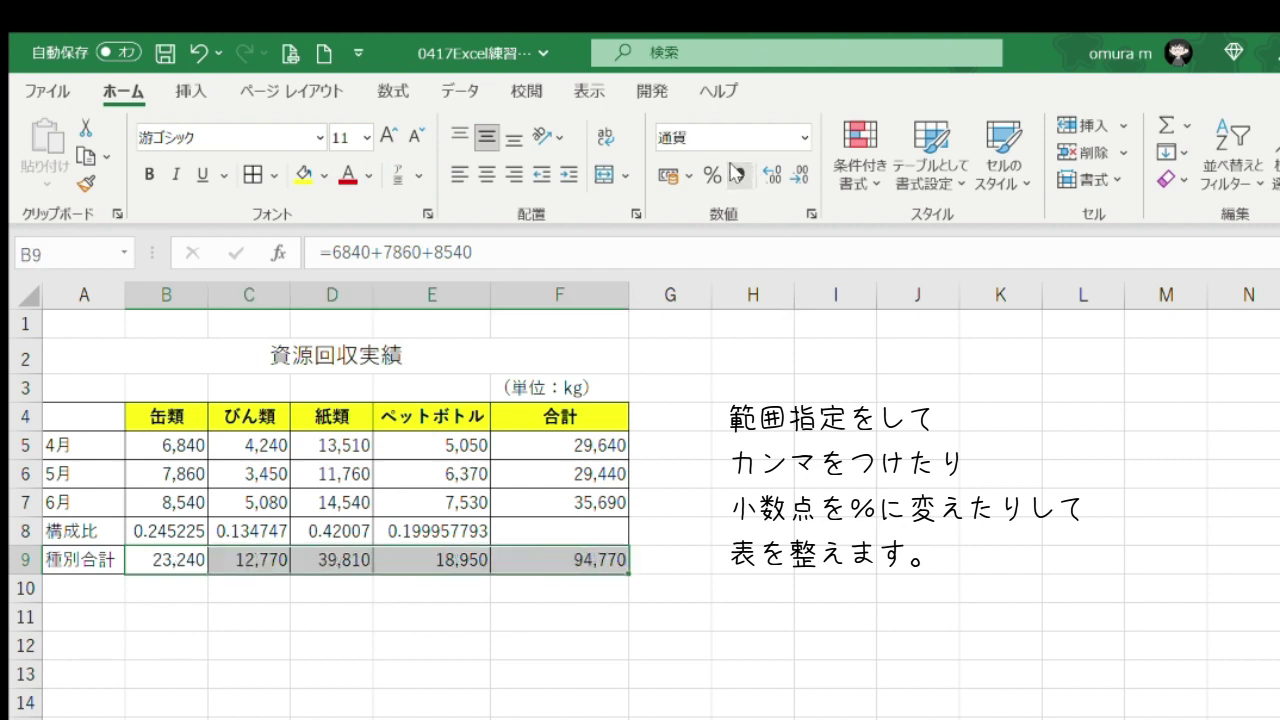
{"action": "left_click", "coordinate": [746, 589]}
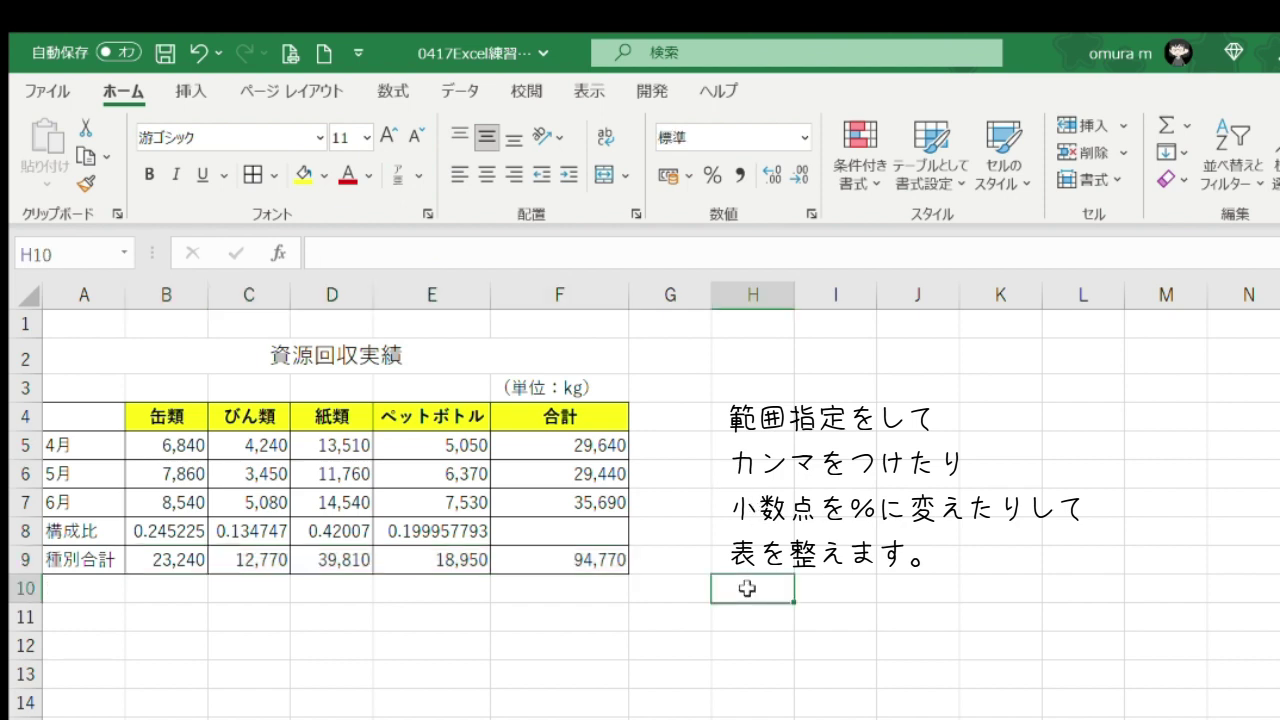
Step: Format the 構成比 ratios in B8:E8 as percentages
{"action": "left_click", "coordinate": [185, 530]}
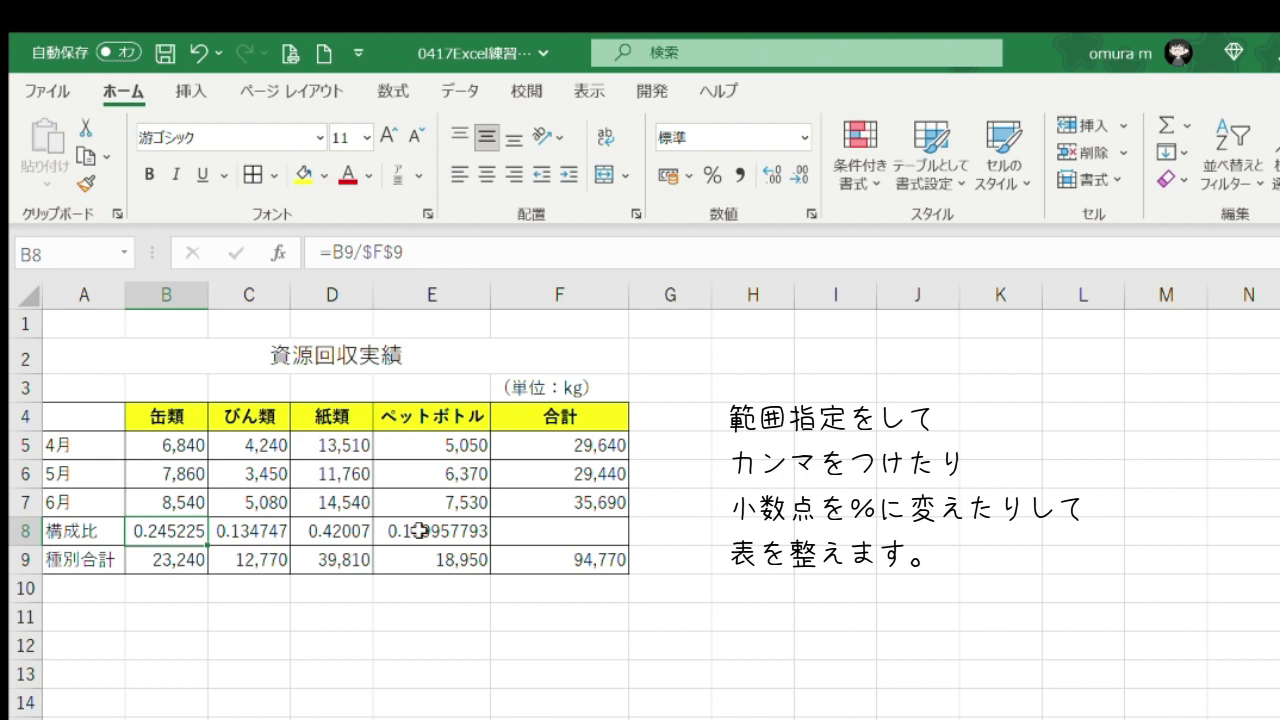
{"action": "left_click_drag", "start_coordinate": [419, 530], "coordinate": [419, 530]}
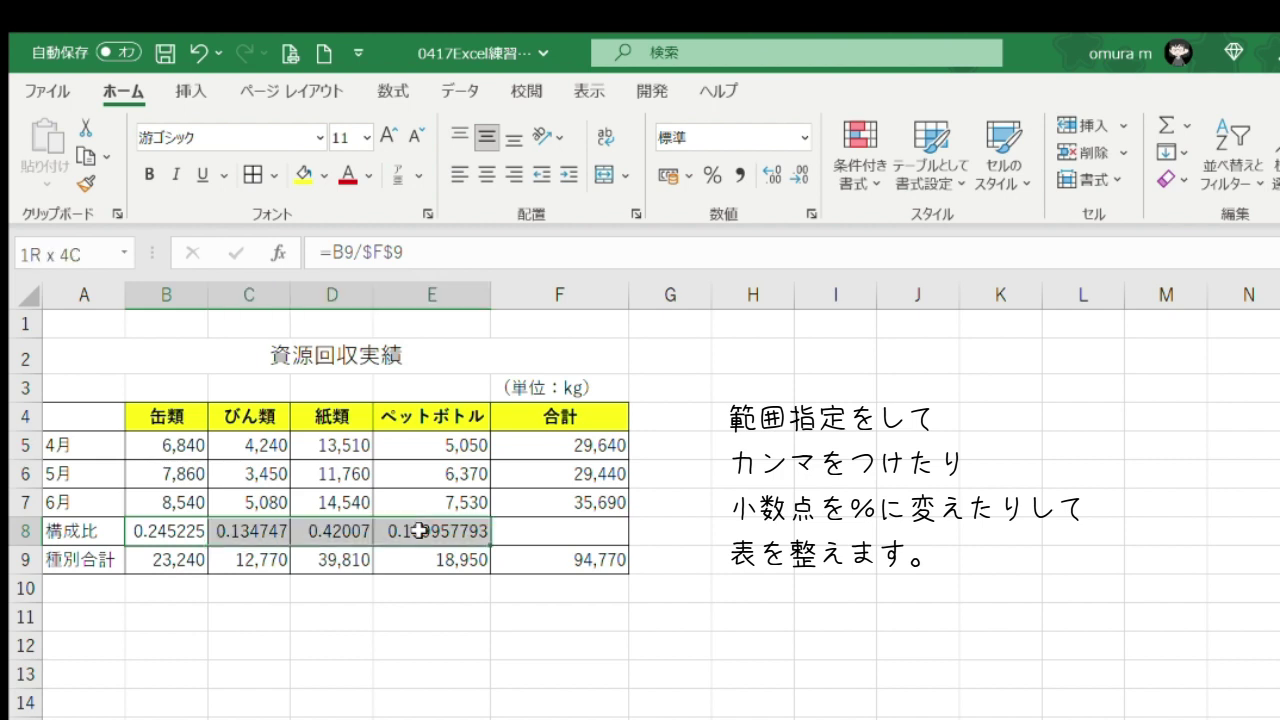
{"action": "left_click", "coordinate": [712, 176]}
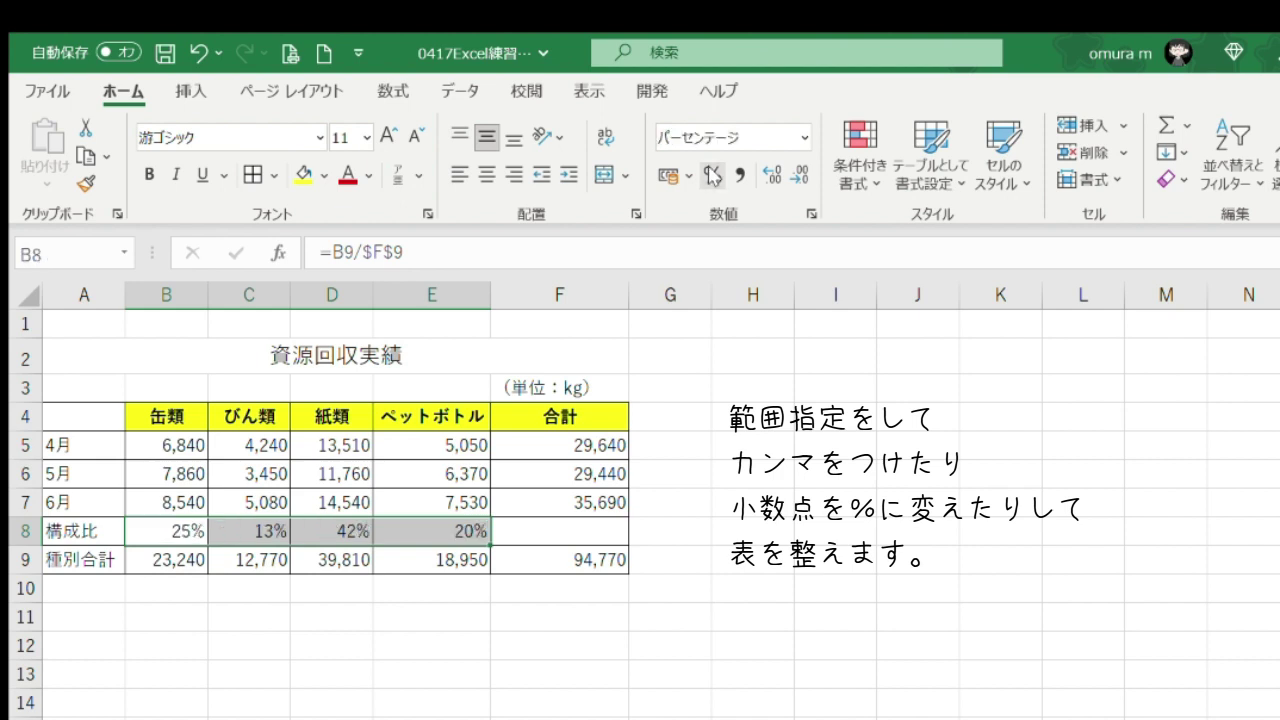